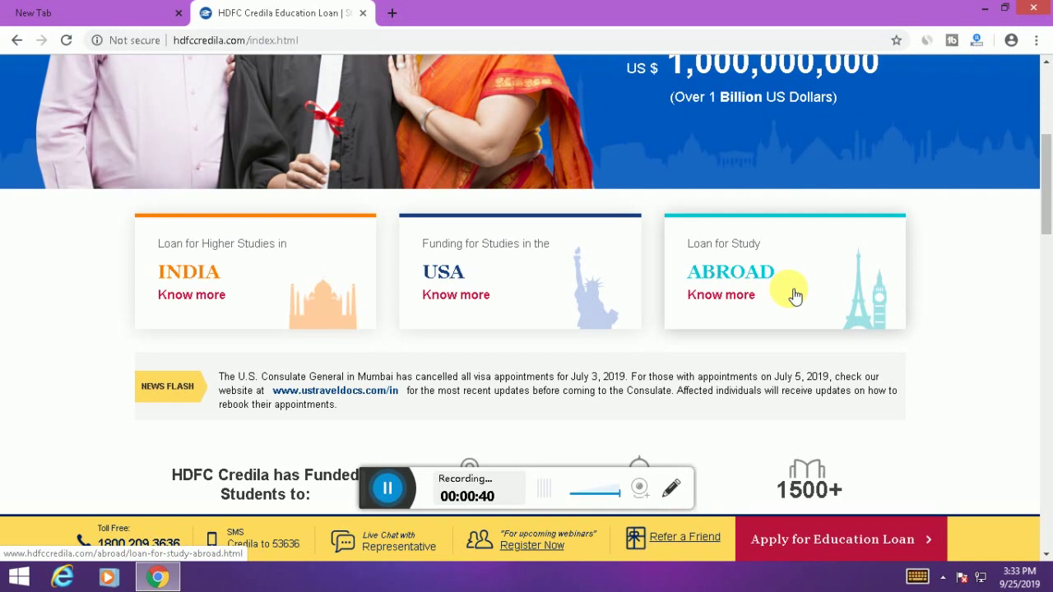
Review the loan options, funding figures and benefits on the home page, and open the education loan application form.
{"action": "scroll", "coordinate": [789, 247], "scroll_direction": "down", "scroll_amount": 2}
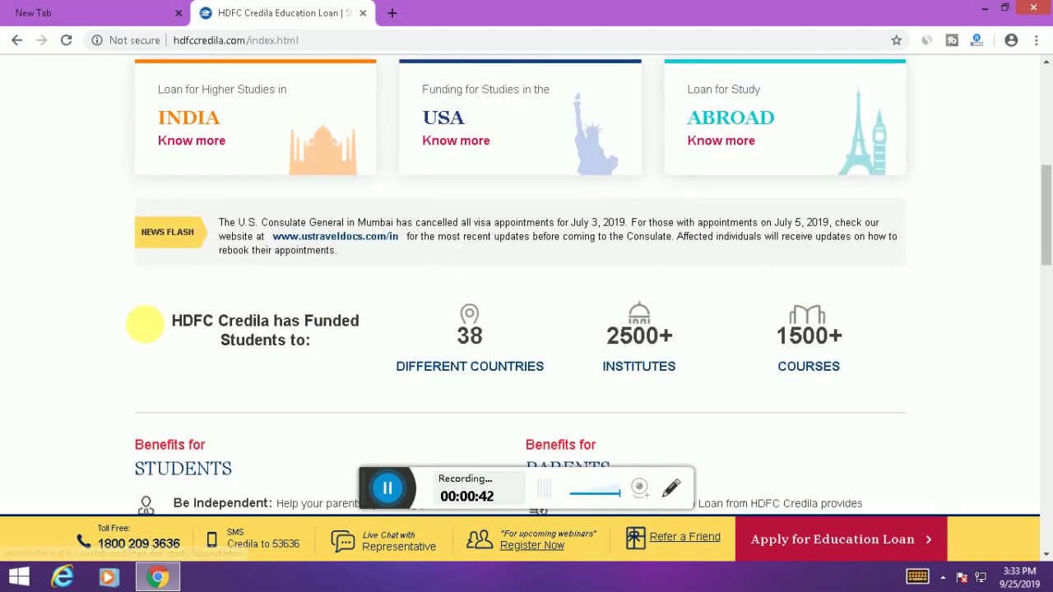
{"action": "scroll", "coordinate": [517, 313], "scroll_direction": "down", "scroll_amount": 1}
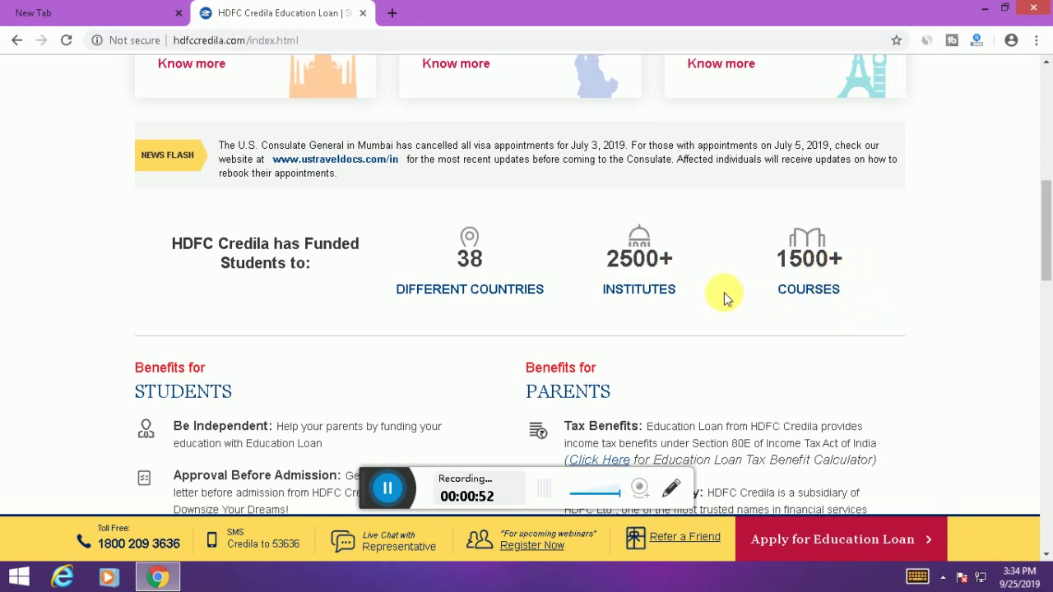
{"action": "scroll", "coordinate": [724, 292], "scroll_direction": "down", "scroll_amount": 9}
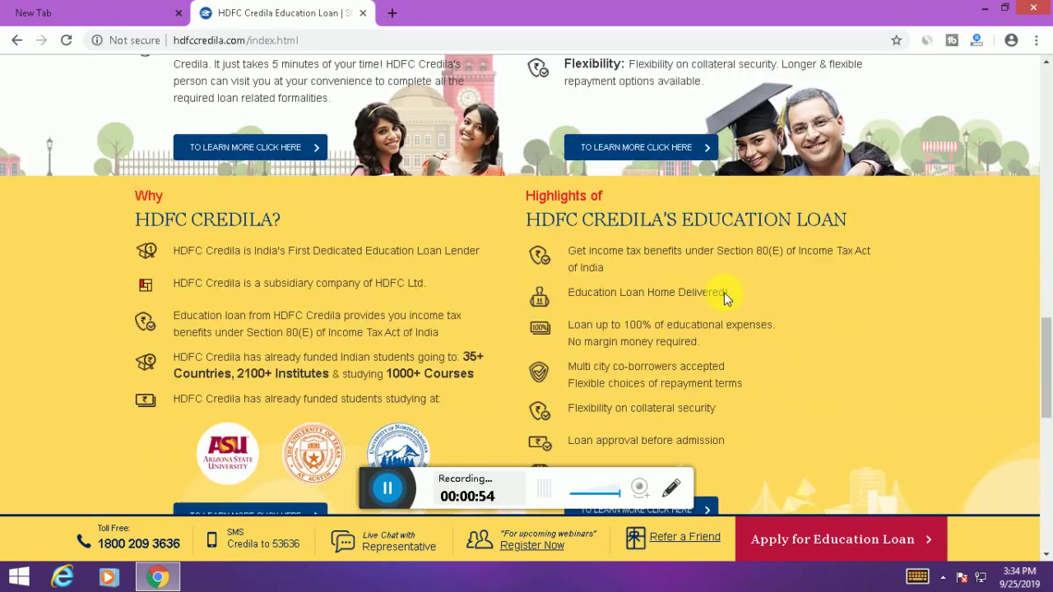
{"action": "scroll", "coordinate": [724, 292], "scroll_direction": "down", "scroll_amount": 3}
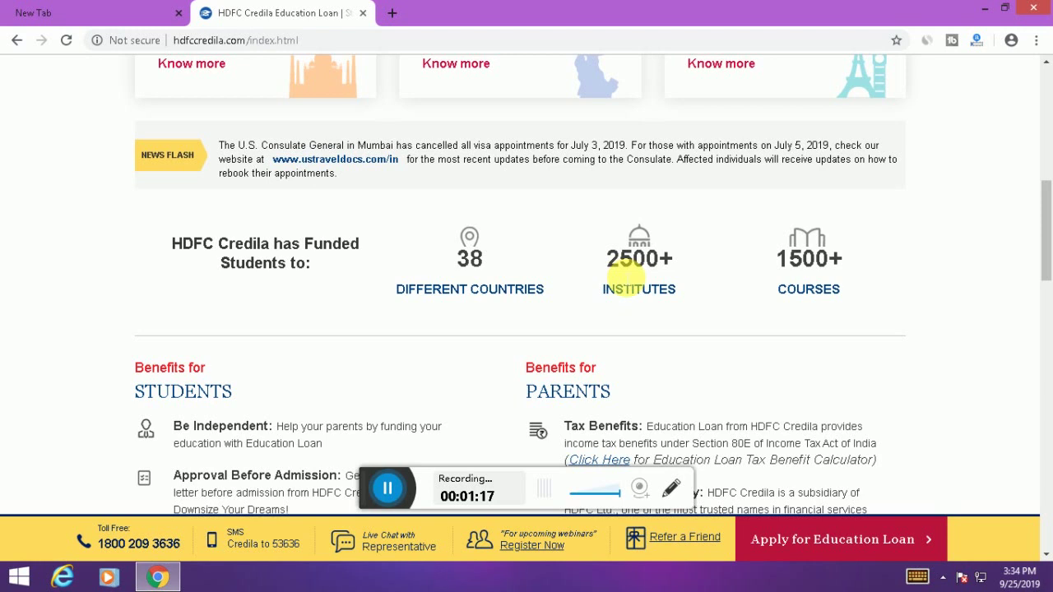
{"action": "scroll", "coordinate": [625, 275], "scroll_direction": "up", "scroll_amount": 8}
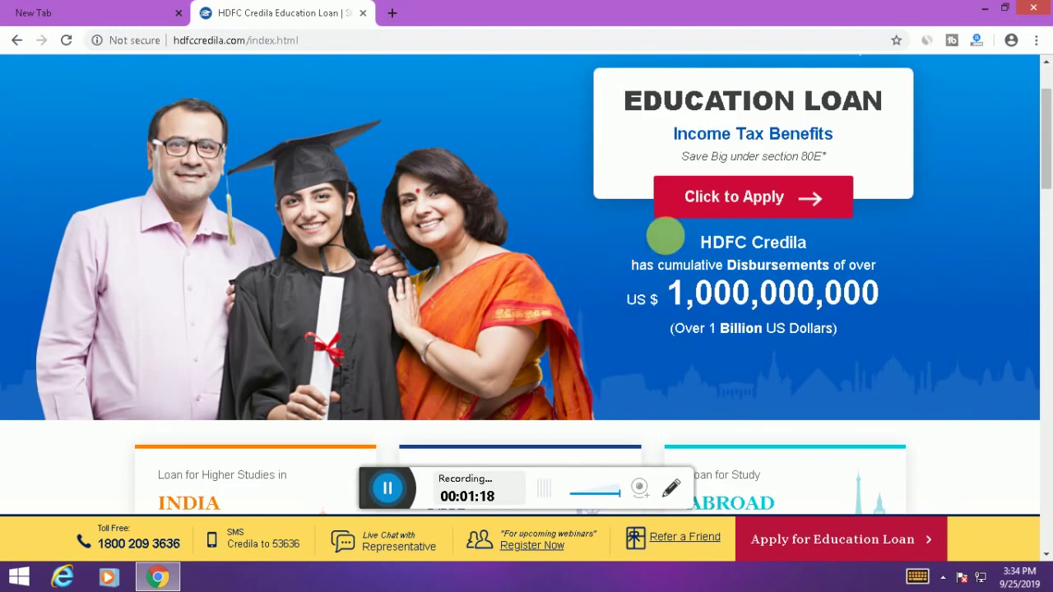
{"action": "left_click", "coordinate": [769, 198]}
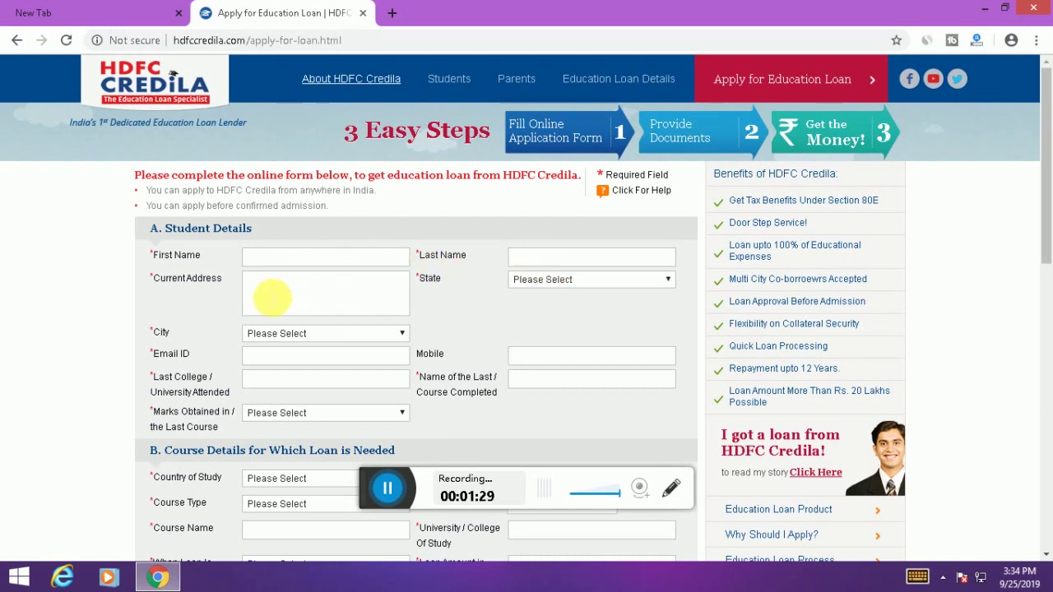
Set the student's state to ANDHRA PRADESH in the Student Details section.
{"action": "left_click", "coordinate": [567, 282]}
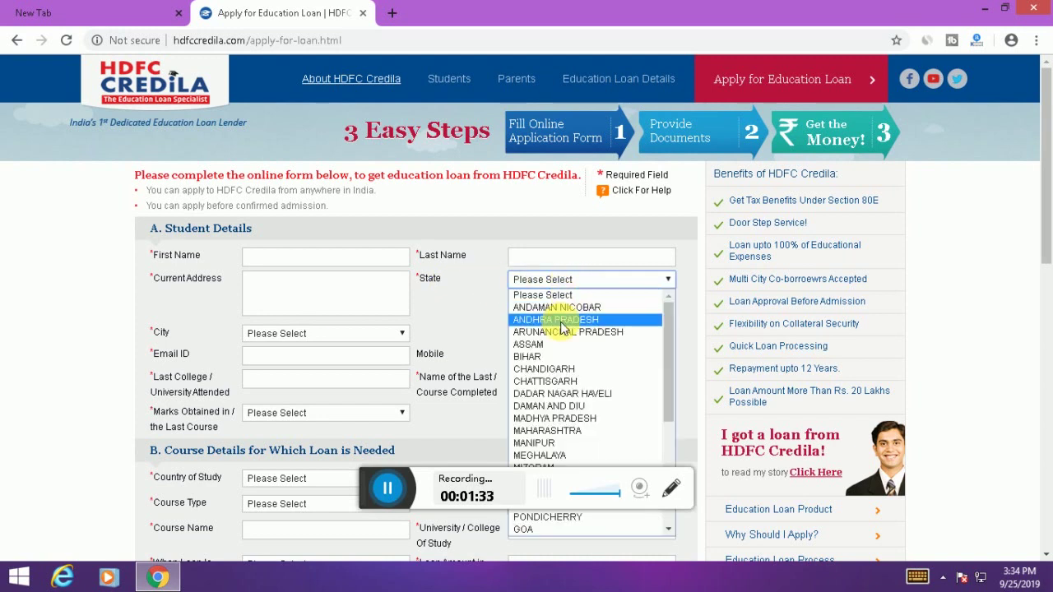
{"action": "scroll", "coordinate": [546, 411], "scroll_direction": "down", "scroll_amount": 4}
{"action": "scroll", "coordinate": [546, 412], "scroll_direction": "down", "scroll_amount": 2}
{"action": "scroll", "coordinate": [561, 376], "scroll_direction": "up", "scroll_amount": 4}
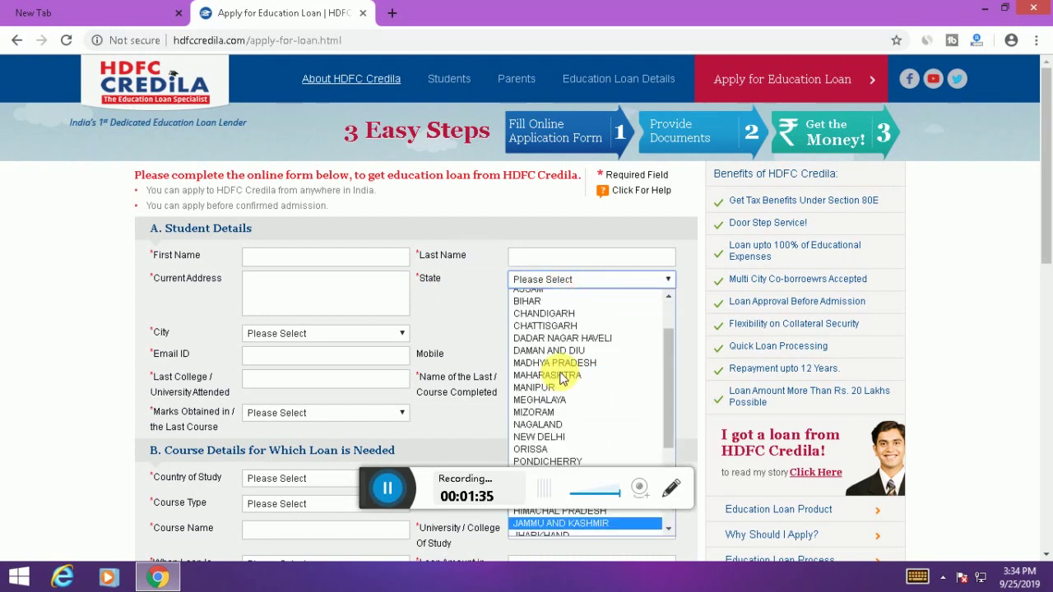
{"action": "scroll", "coordinate": [561, 377], "scroll_direction": "down", "scroll_amount": 4}
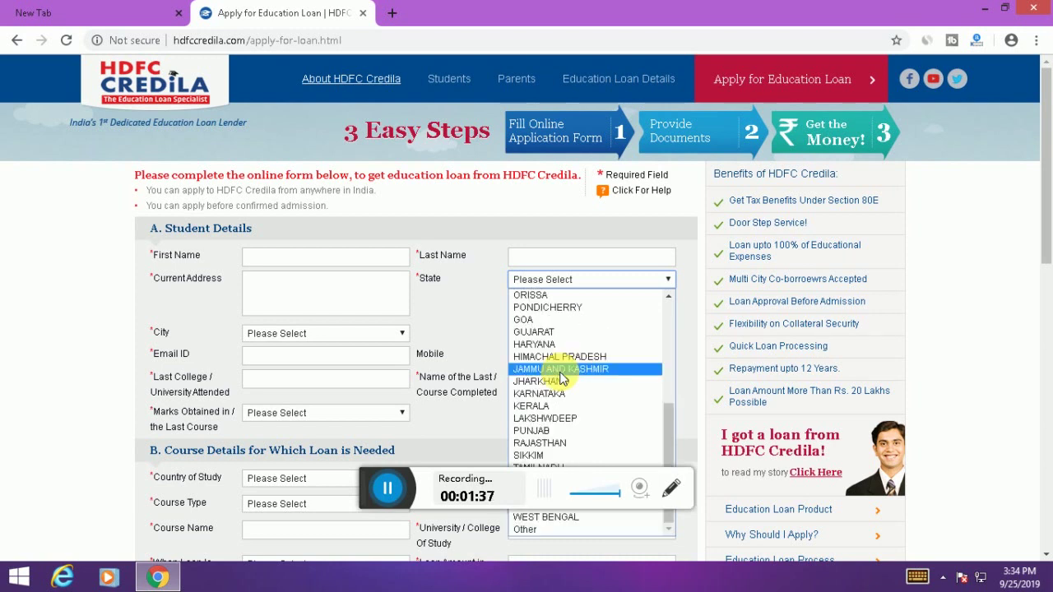
{"action": "scroll", "coordinate": [562, 364], "scroll_direction": "up", "scroll_amount": 5}
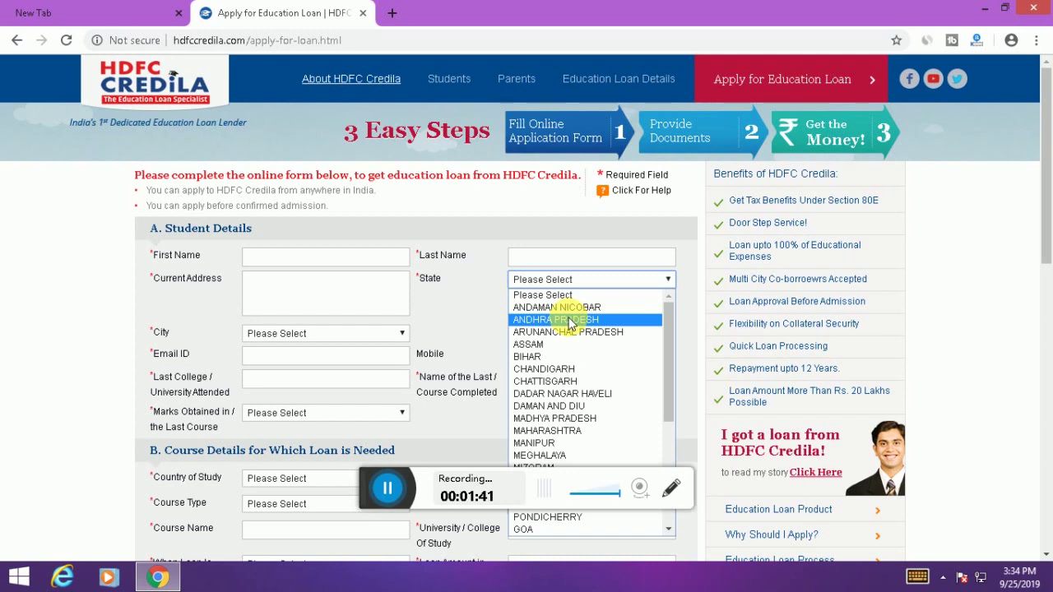
{"action": "left_click", "coordinate": [570, 320]}
Examine the available cities and the mark ranges for the last course in Student Details, leaving both unselected.
{"action": "left_click", "coordinate": [326, 335]}
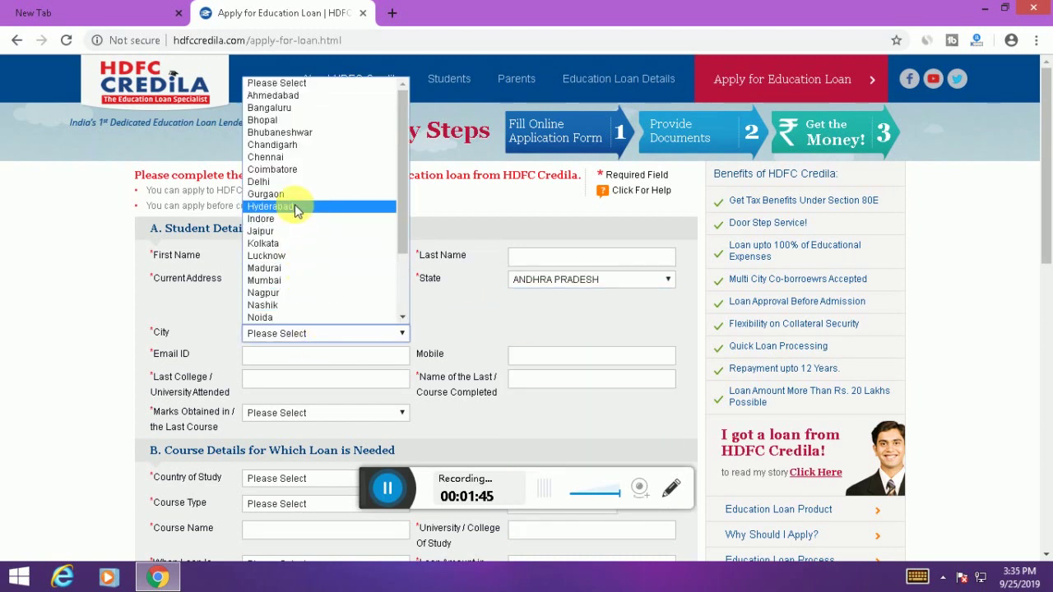
{"action": "scroll", "coordinate": [296, 213], "scroll_direction": "down", "scroll_amount": 2}
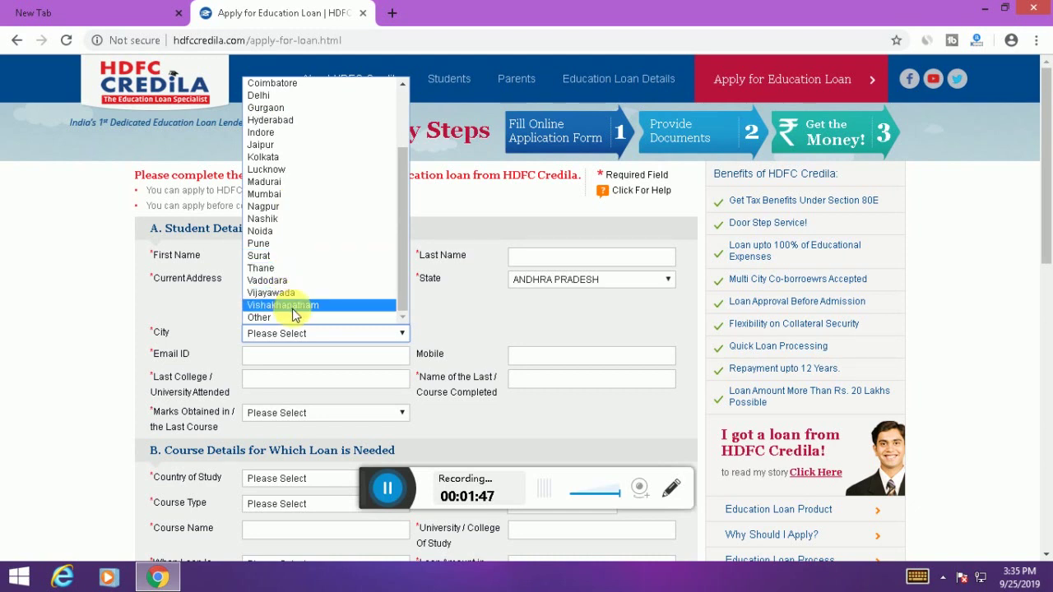
{"action": "left_click", "coordinate": [461, 310]}
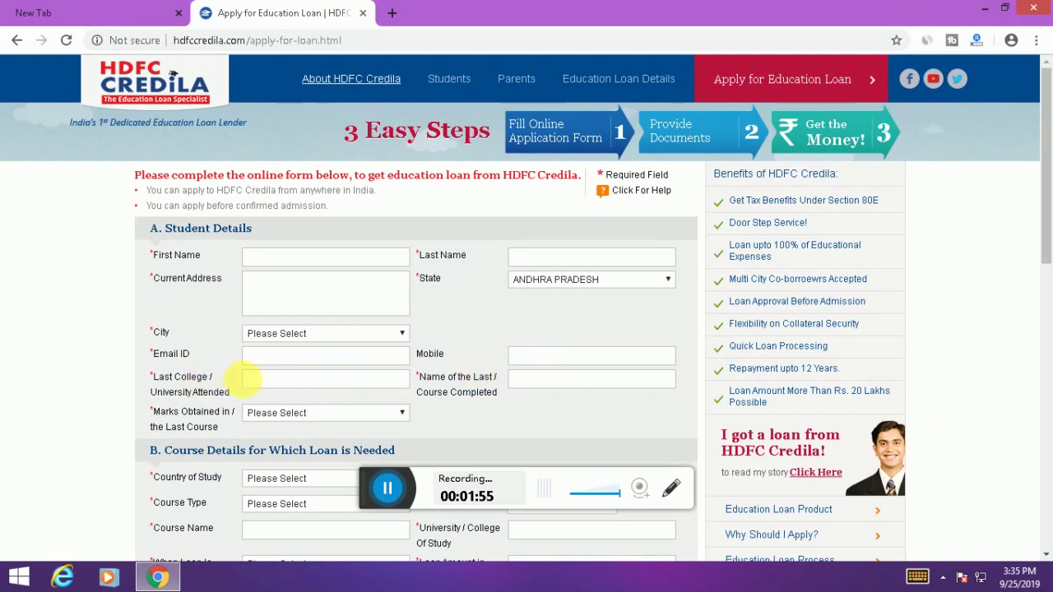
{"action": "left_click", "coordinate": [281, 418]}
{"action": "left_click", "coordinate": [283, 415]}
{"action": "left_click", "coordinate": [286, 417]}
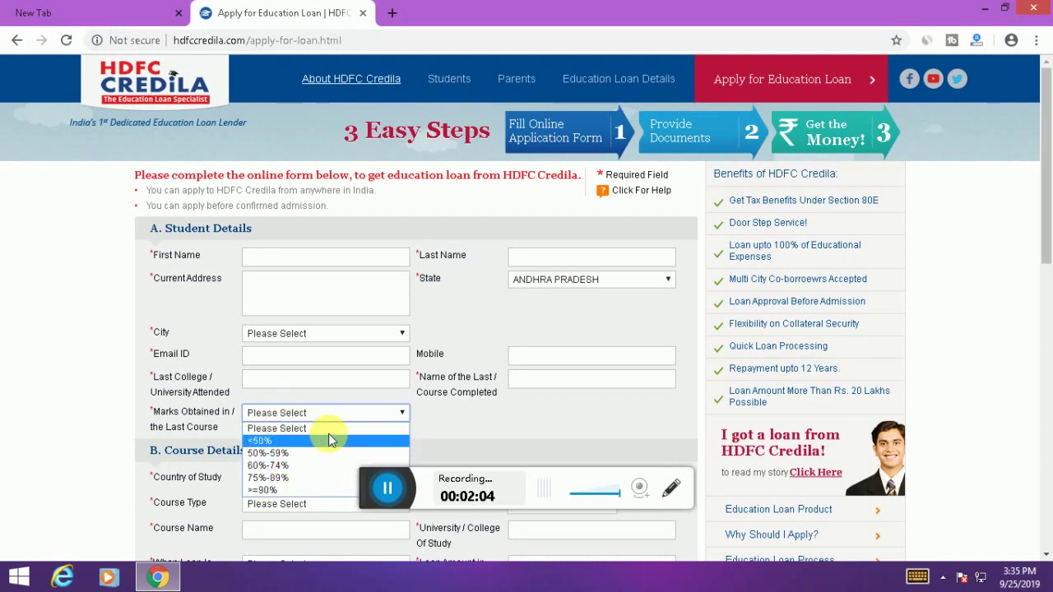
{"action": "left_click", "coordinate": [448, 411]}
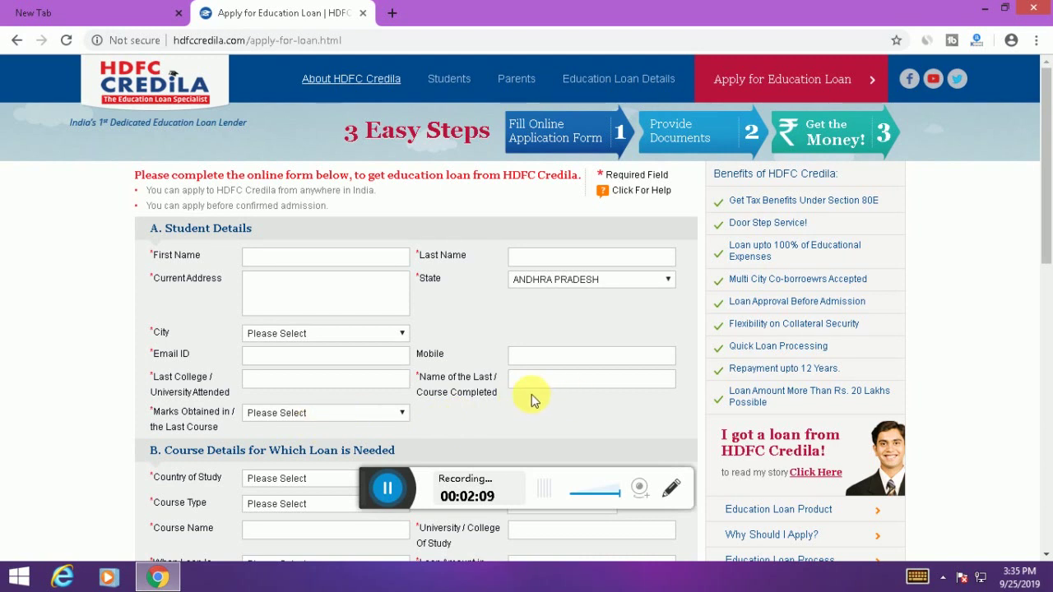
Examine the Country of Study and Course Type options in the Course Details section without choosing any.
{"action": "scroll", "coordinate": [531, 394], "scroll_direction": "down", "scroll_amount": 1}
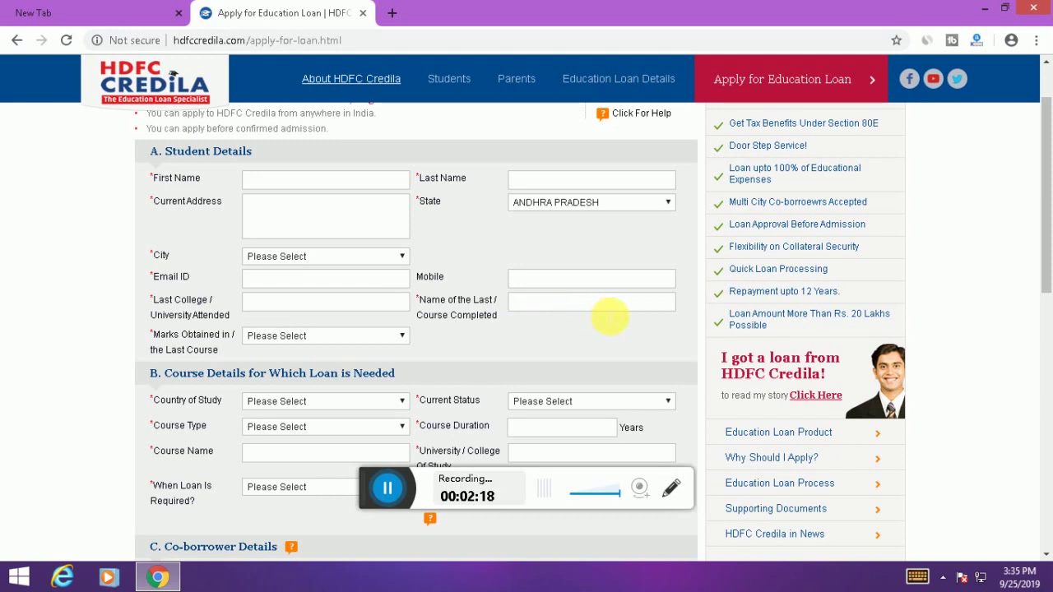
{"action": "scroll", "coordinate": [469, 329], "scroll_direction": "down", "scroll_amount": 2}
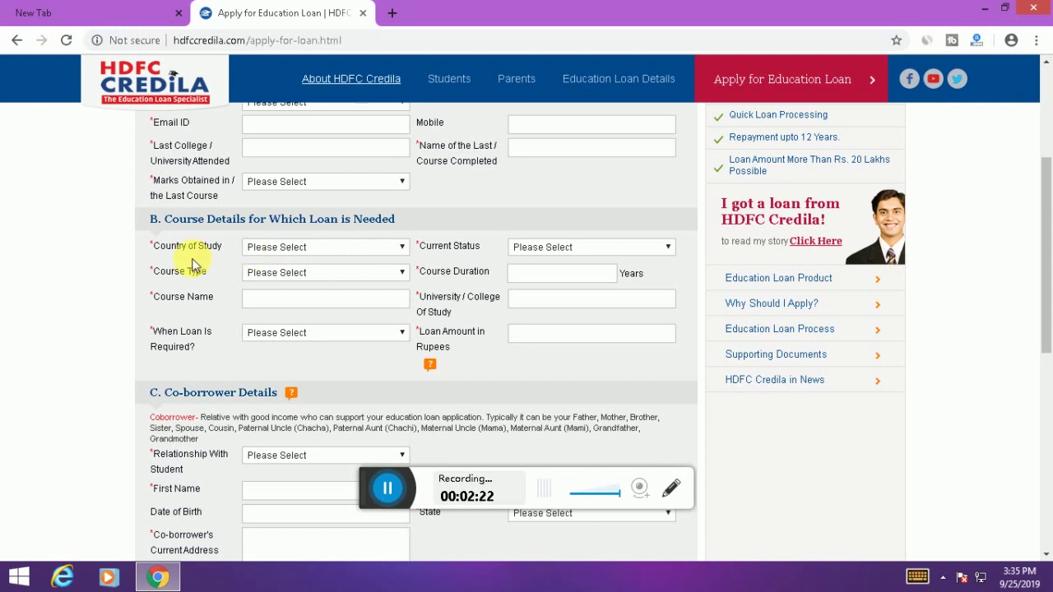
{"action": "left_click", "coordinate": [352, 248]}
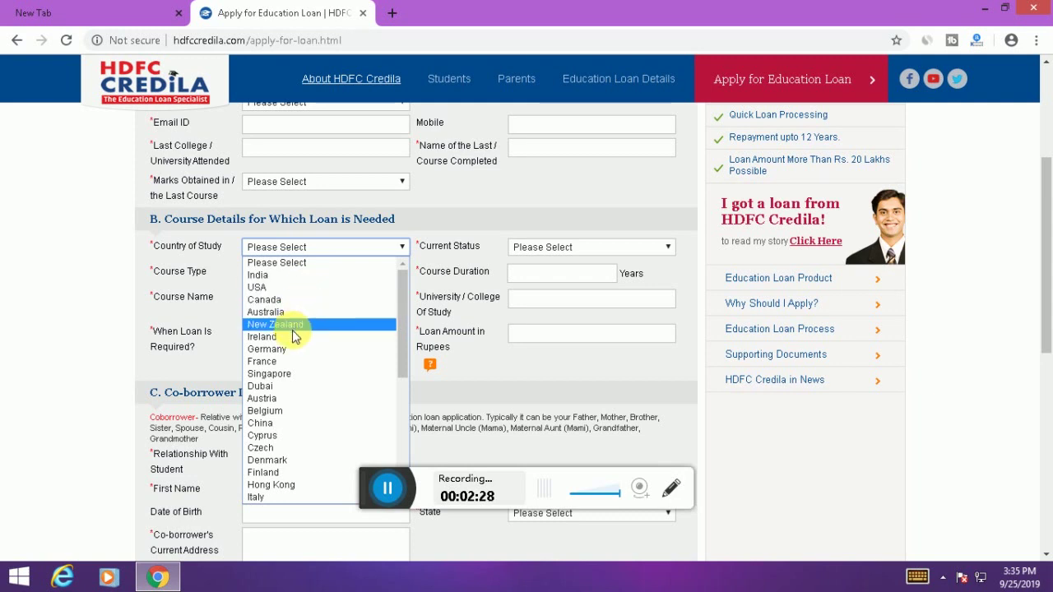
{"action": "left_click", "coordinate": [105, 346]}
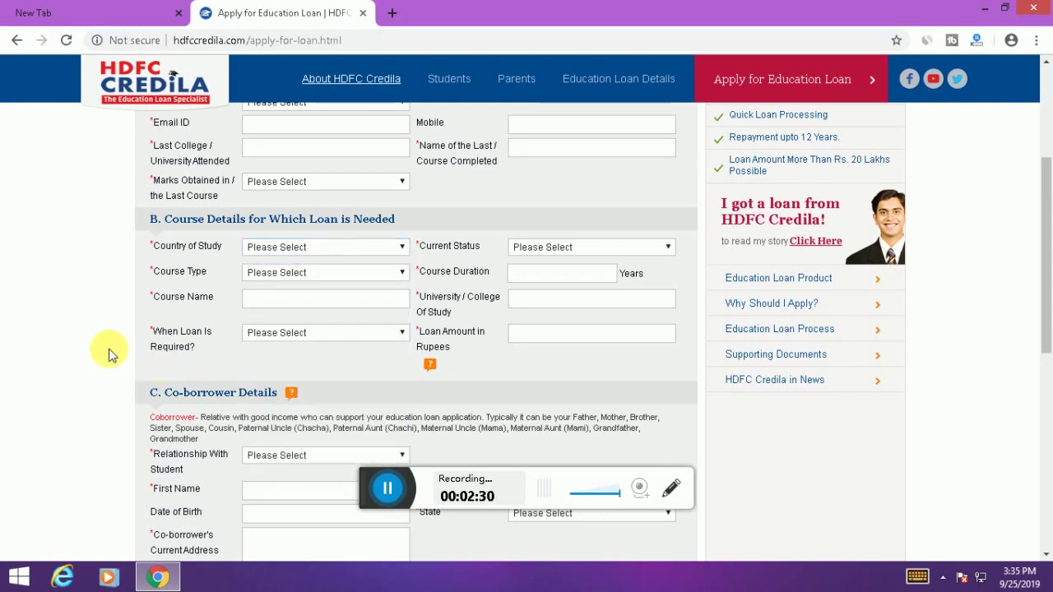
{"action": "left_click", "coordinate": [336, 276]}
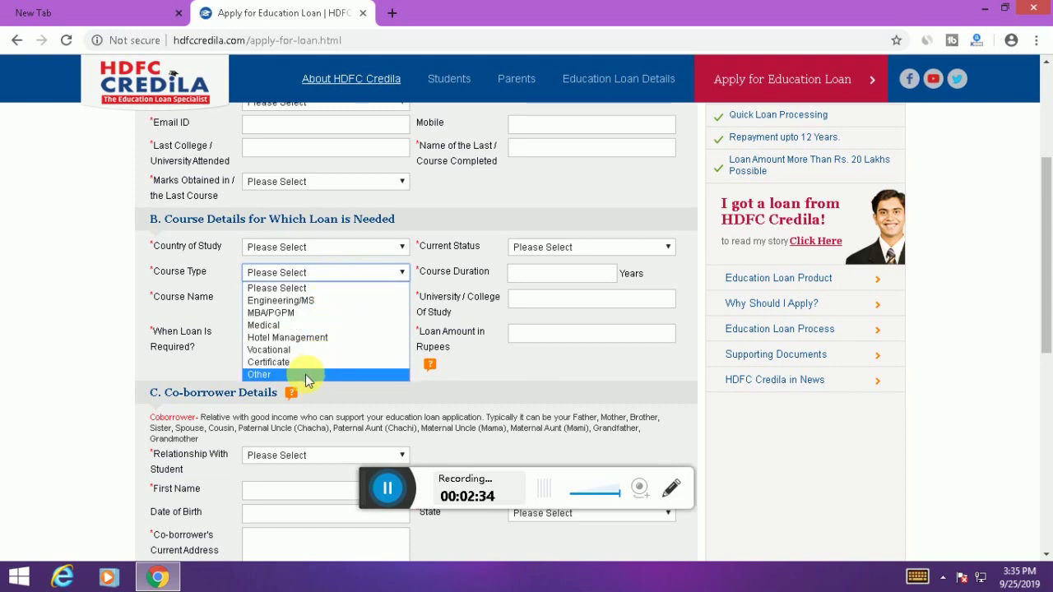
{"action": "left_click", "coordinate": [116, 305]}
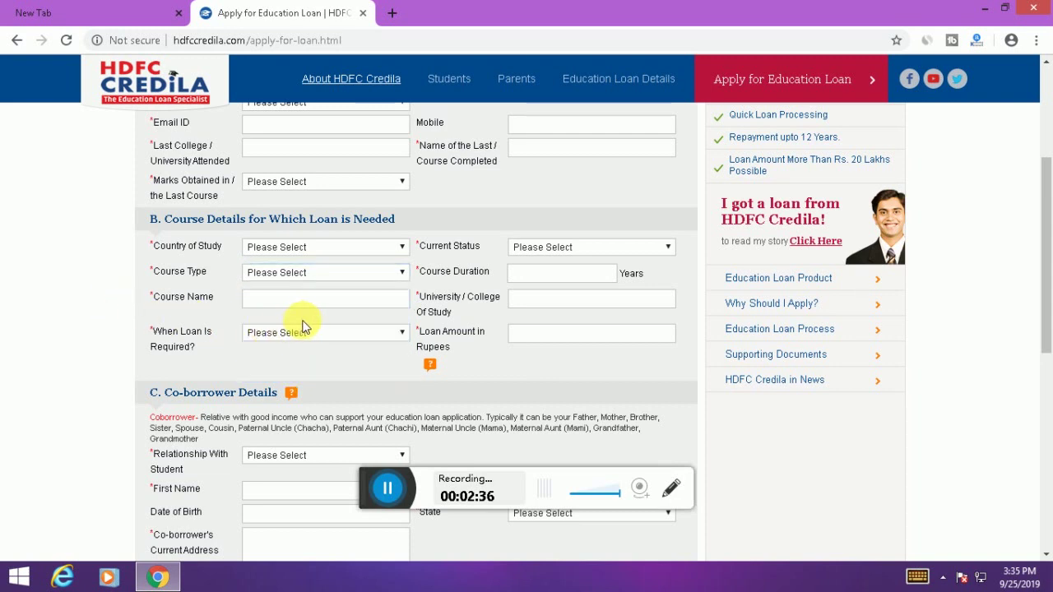
Check the Course Name field and the months offered for when the loan is required, leaving both unfilled.
{"action": "left_click", "coordinate": [317, 305]}
{"action": "left_click", "coordinate": [212, 308]}
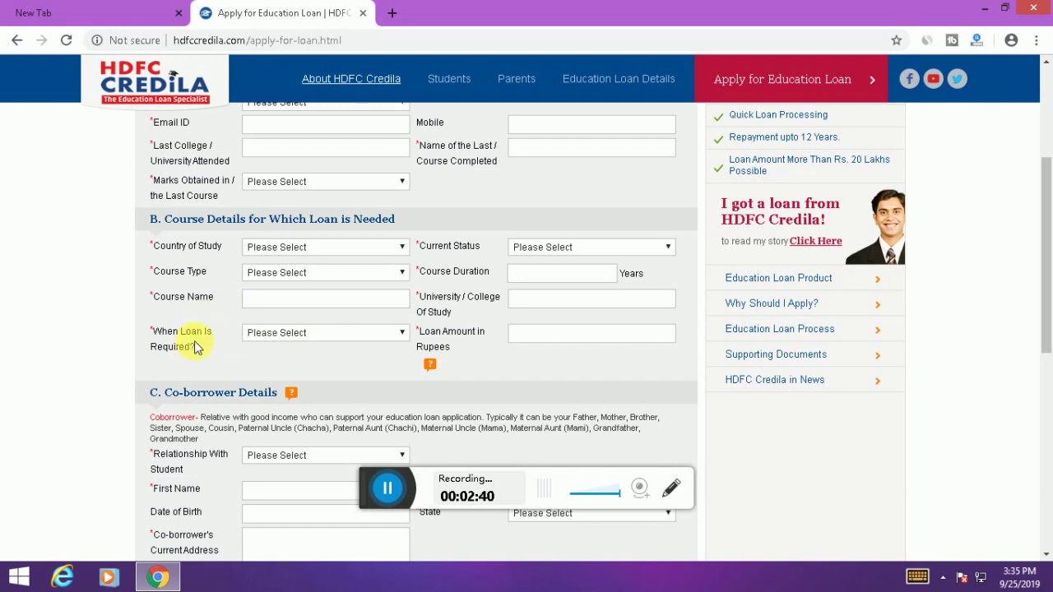
{"action": "left_click", "coordinate": [295, 337]}
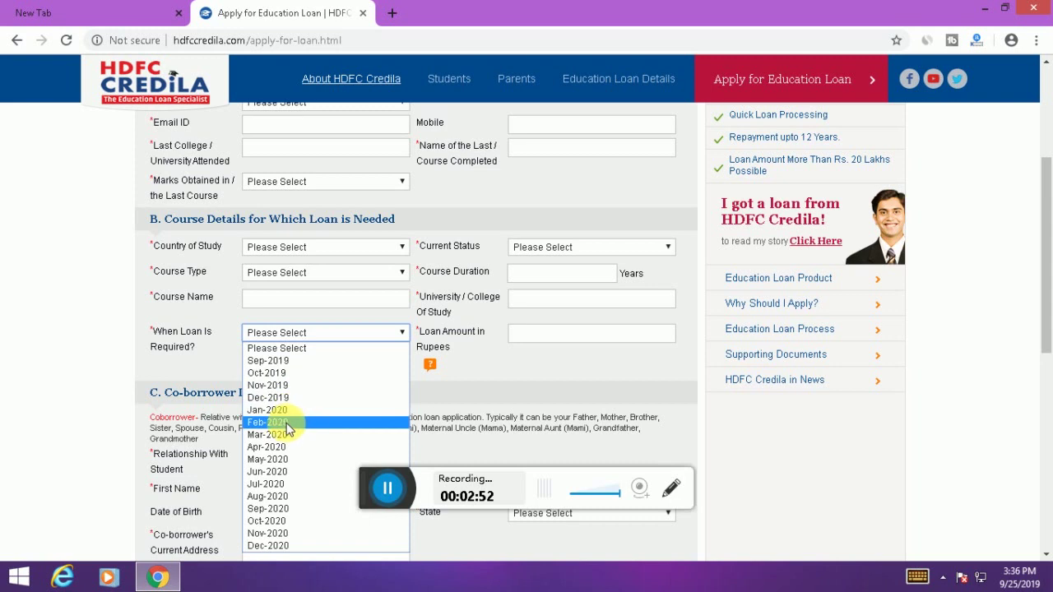
{"action": "left_click", "coordinate": [512, 382]}
Examine the Current Status options and check the Course Duration and University / College of Study fields.
{"action": "left_click", "coordinate": [609, 247]}
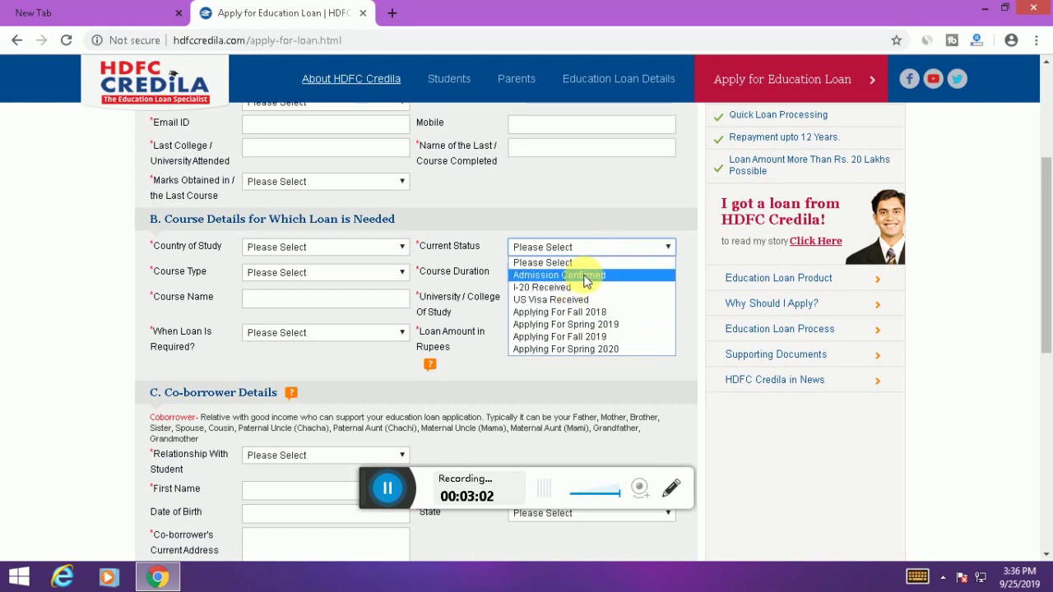
{"action": "left_click", "coordinate": [693, 288]}
{"action": "left_click", "coordinate": [580, 274]}
{"action": "left_click", "coordinate": [694, 279]}
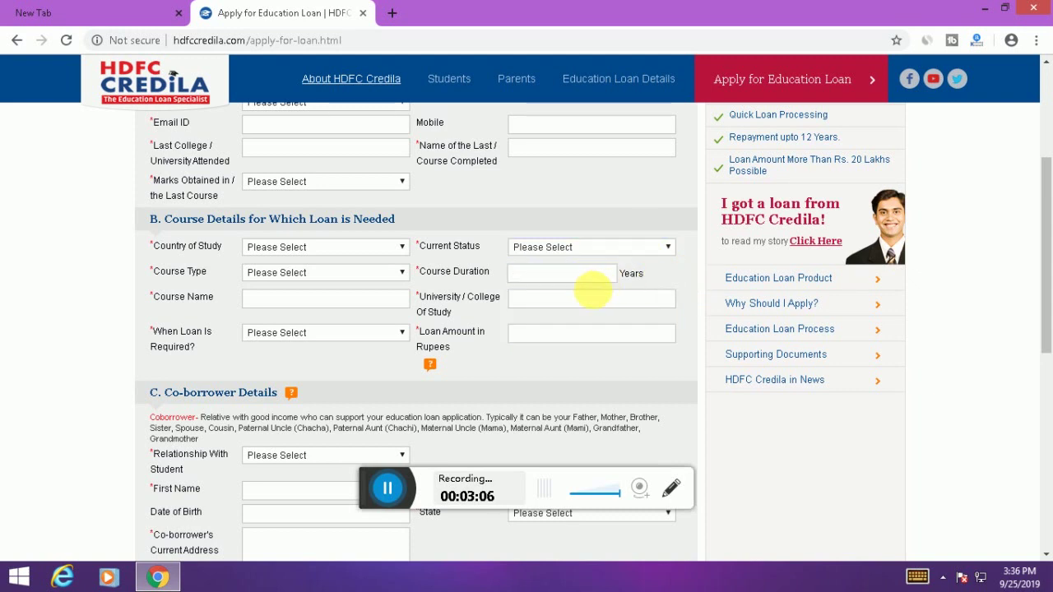
{"action": "left_click", "coordinate": [538, 305]}
{"action": "left_click", "coordinate": [696, 315]}
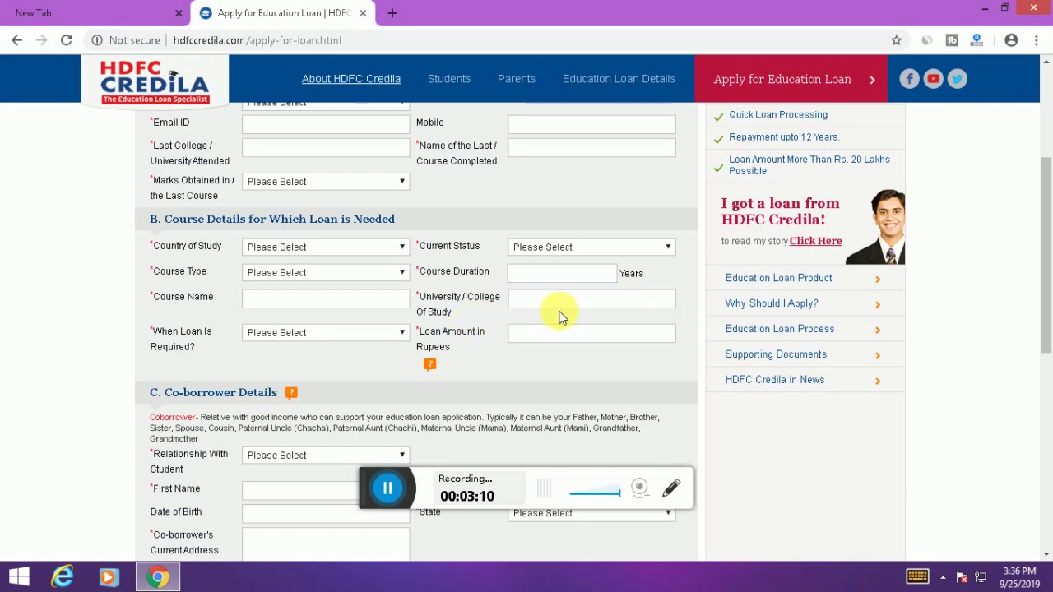
Check the Loan Amount in Rupees field and highlight the benefit about loan amounts of more than Rs. 20 Lakhs.
{"action": "left_click", "coordinate": [533, 335]}
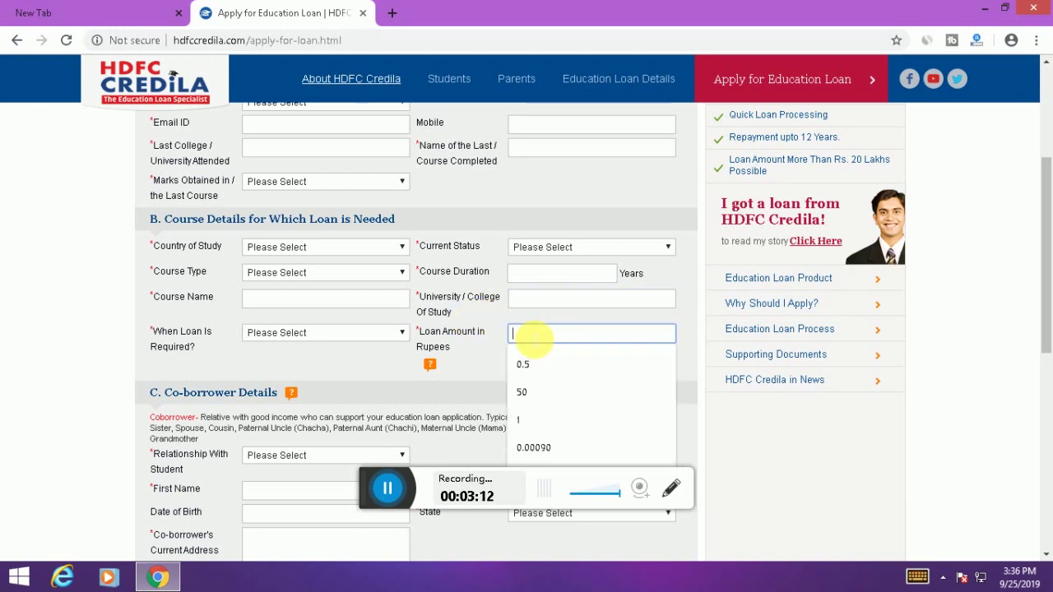
{"action": "left_click", "coordinate": [728, 389]}
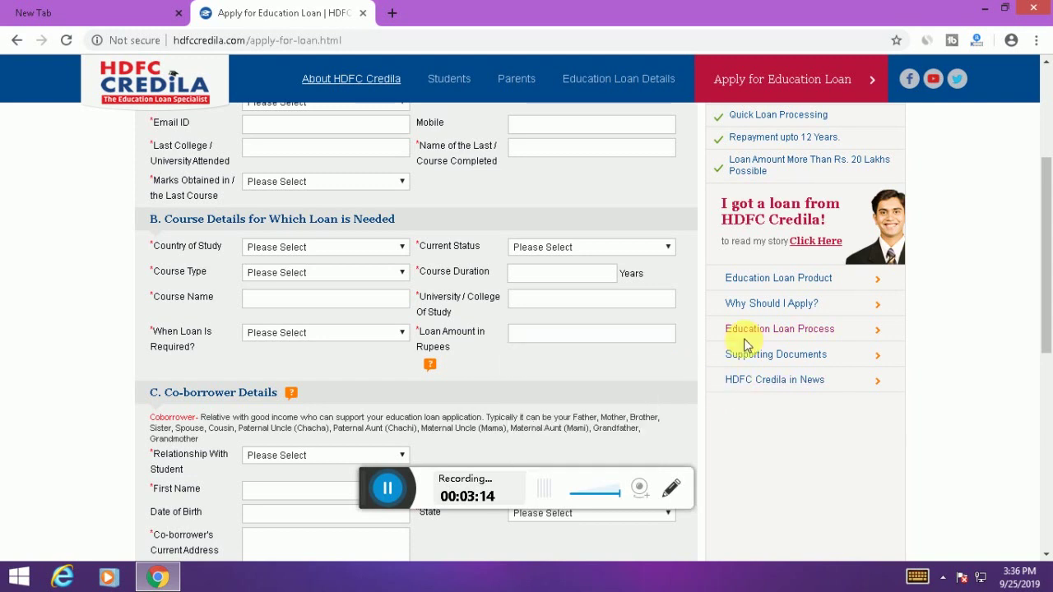
{"action": "triple_click", "coordinate": [730, 164]}
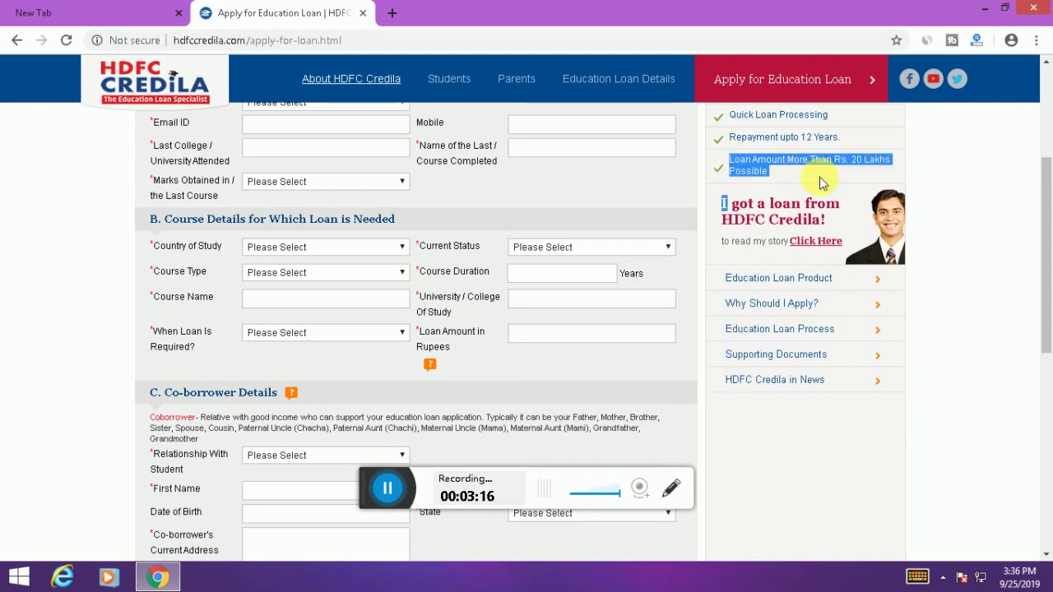
{"action": "left_click", "coordinate": [603, 356]}
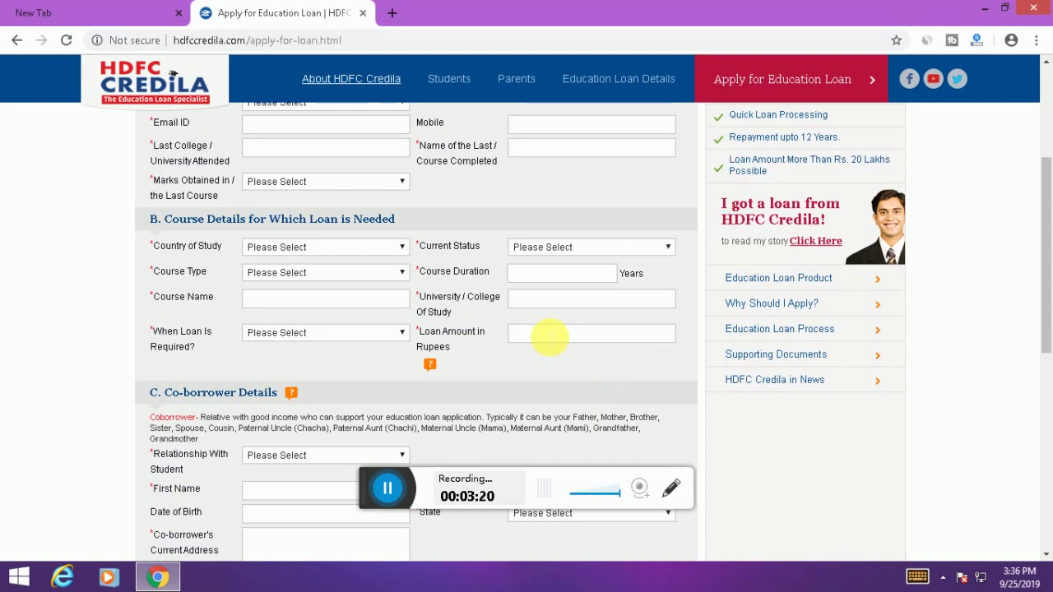
Set the co-borrower's relationship with the student to Father, leaving the co-borrower's first name blank.
{"action": "scroll", "coordinate": [549, 338], "scroll_direction": "down", "scroll_amount": 3}
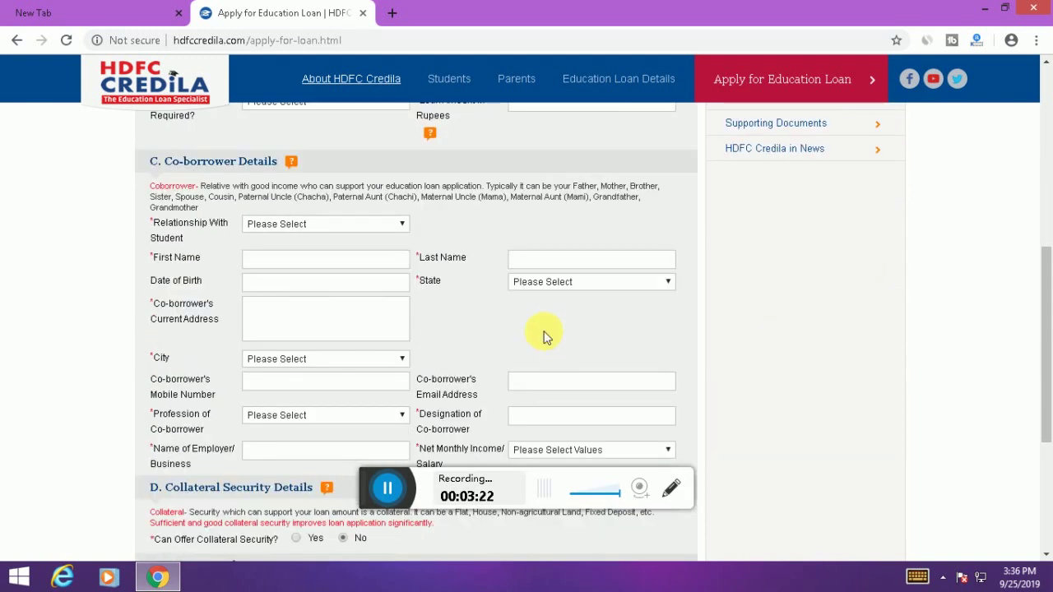
{"action": "left_click", "coordinate": [393, 224]}
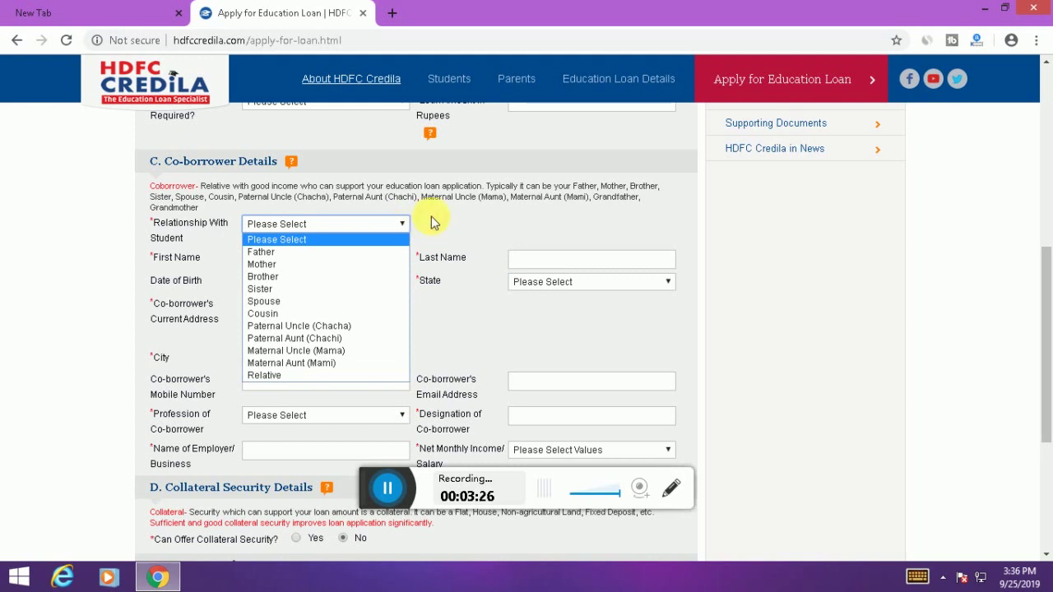
{"action": "left_click", "coordinate": [469, 216]}
{"action": "left_click", "coordinate": [389, 221]}
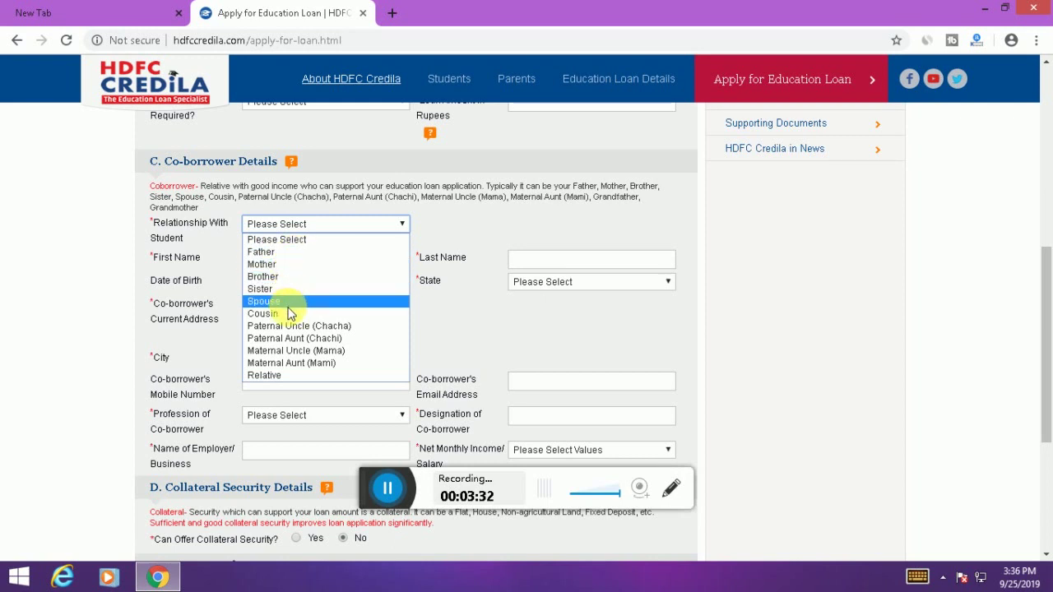
{"action": "left_click", "coordinate": [287, 252]}
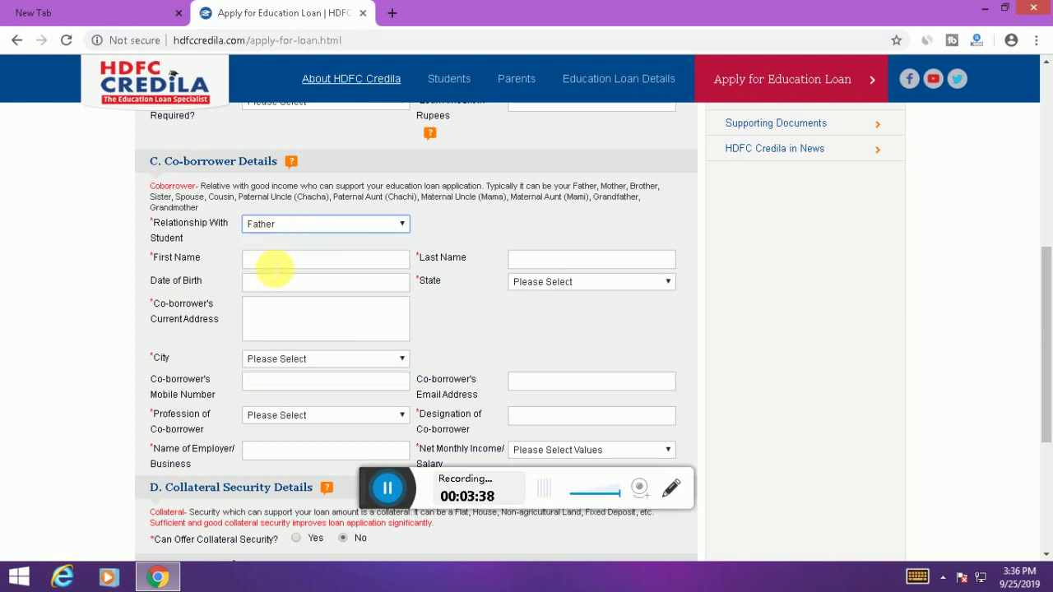
{"action": "left_click", "coordinate": [274, 265]}
{"action": "left_click", "coordinate": [453, 231]}
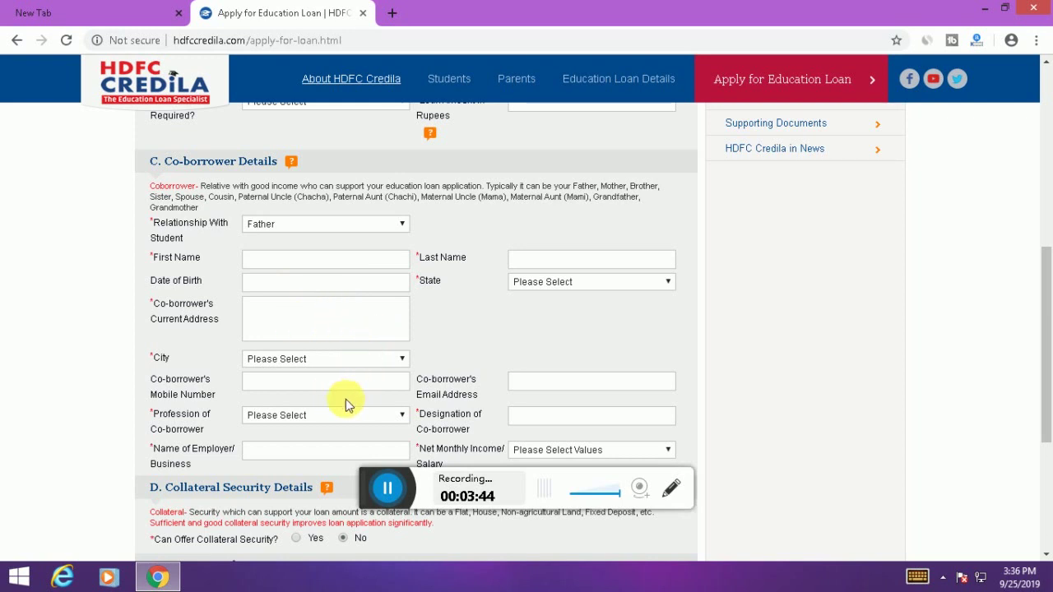
Check the Profession of Co-borrower and Net Monthly Income/Salary options, leaving both unselected.
{"action": "scroll", "coordinate": [354, 408], "scroll_direction": "down", "scroll_amount": 1}
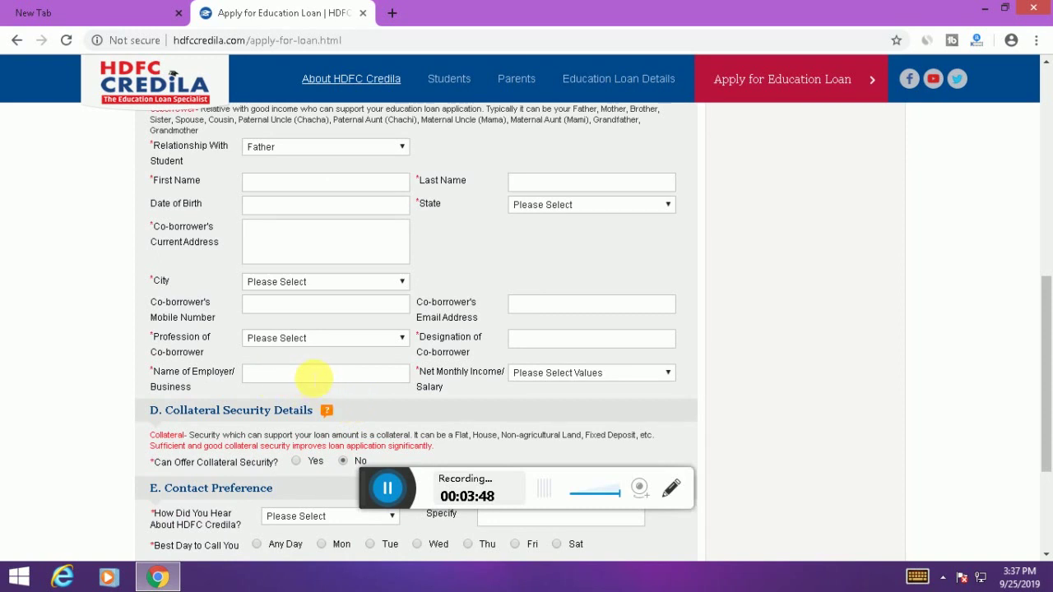
{"action": "left_click", "coordinate": [359, 345]}
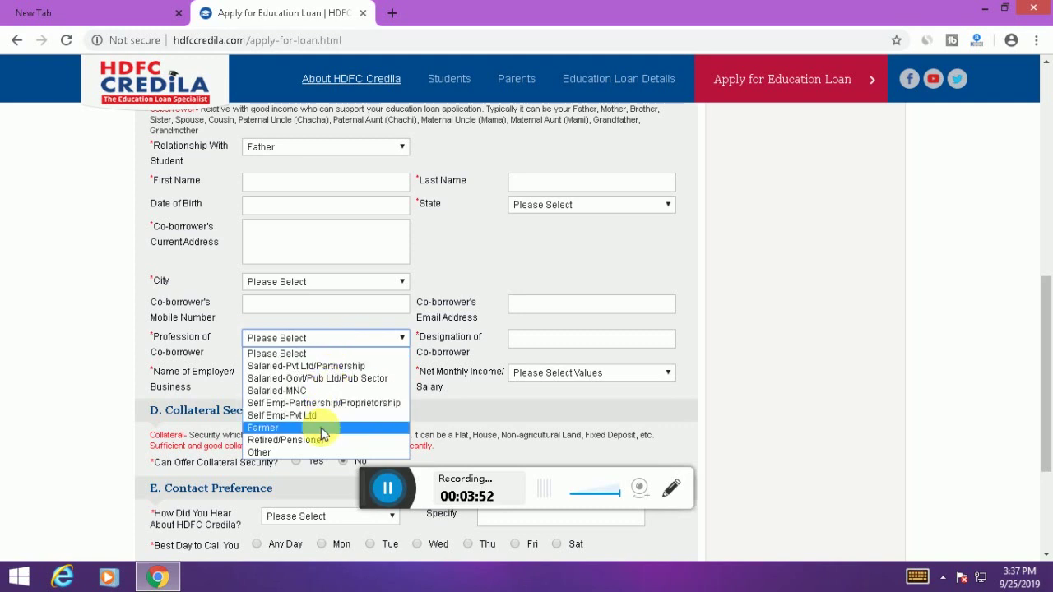
{"action": "left_click", "coordinate": [512, 413]}
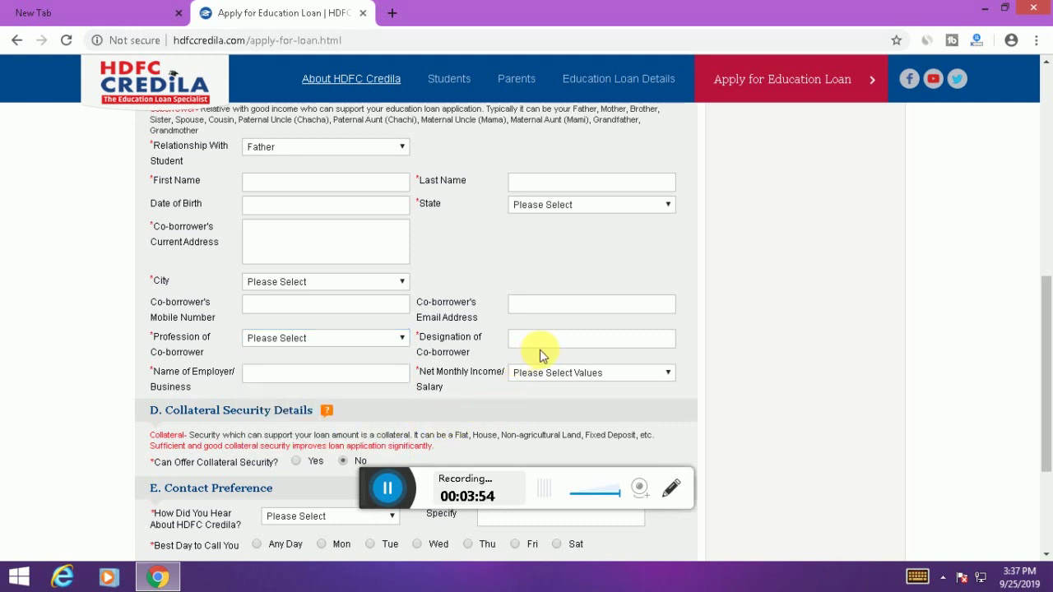
{"action": "left_click", "coordinate": [527, 377]}
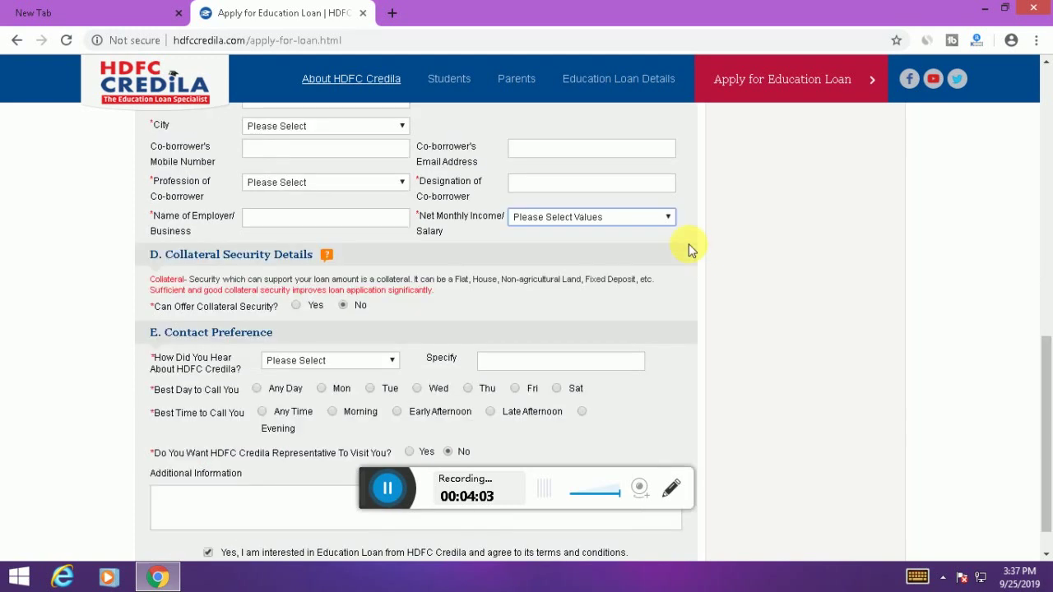
{"action": "left_click", "coordinate": [666, 217]}
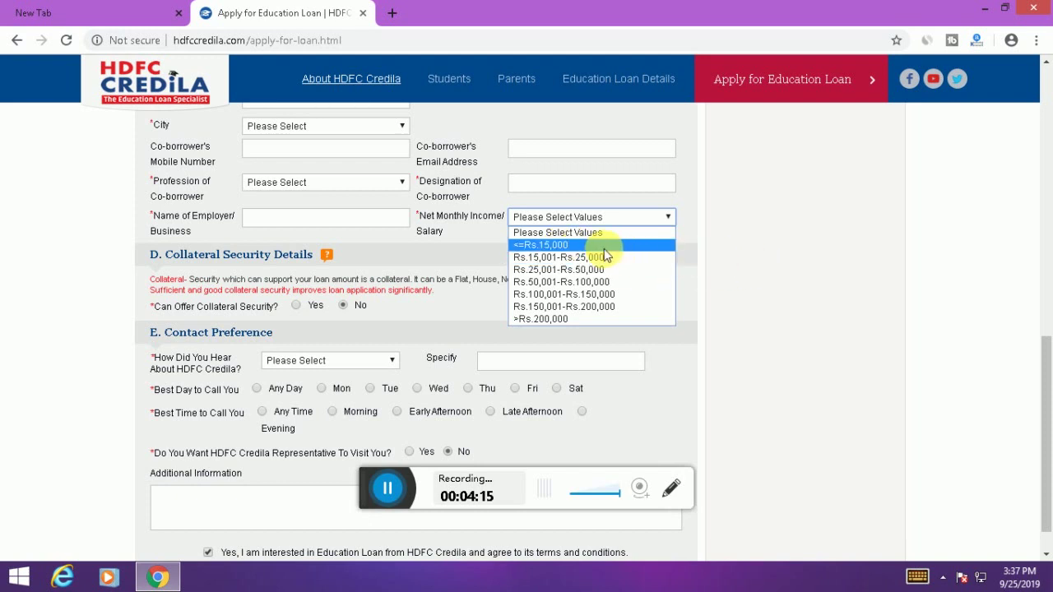
{"action": "left_click", "coordinate": [743, 258]}
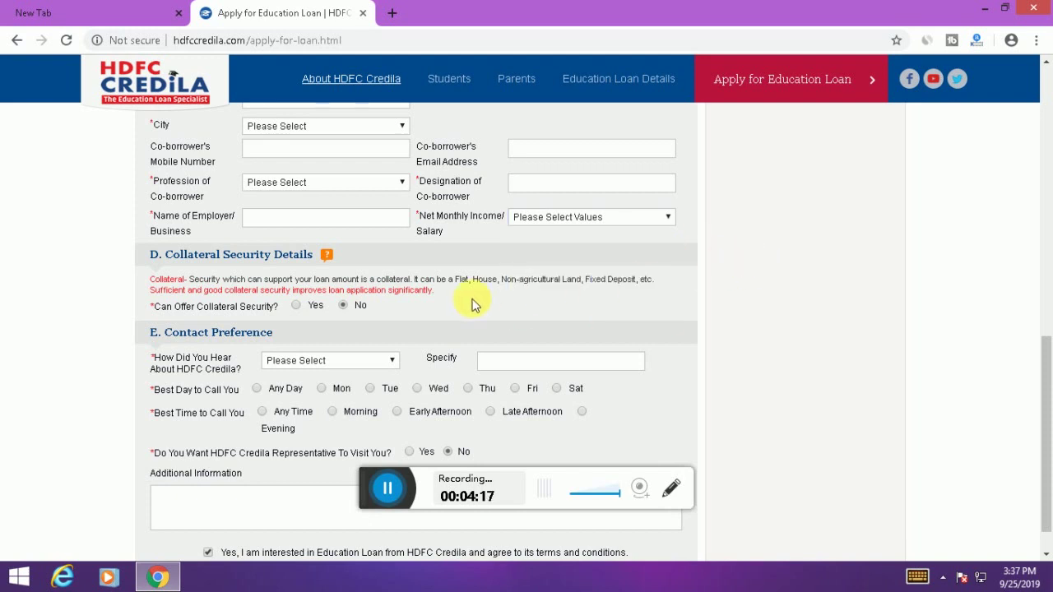
Set Can Offer Collateral Security to Yes and check the collateral type options and the collateral city field.
{"action": "left_click", "coordinate": [297, 306]}
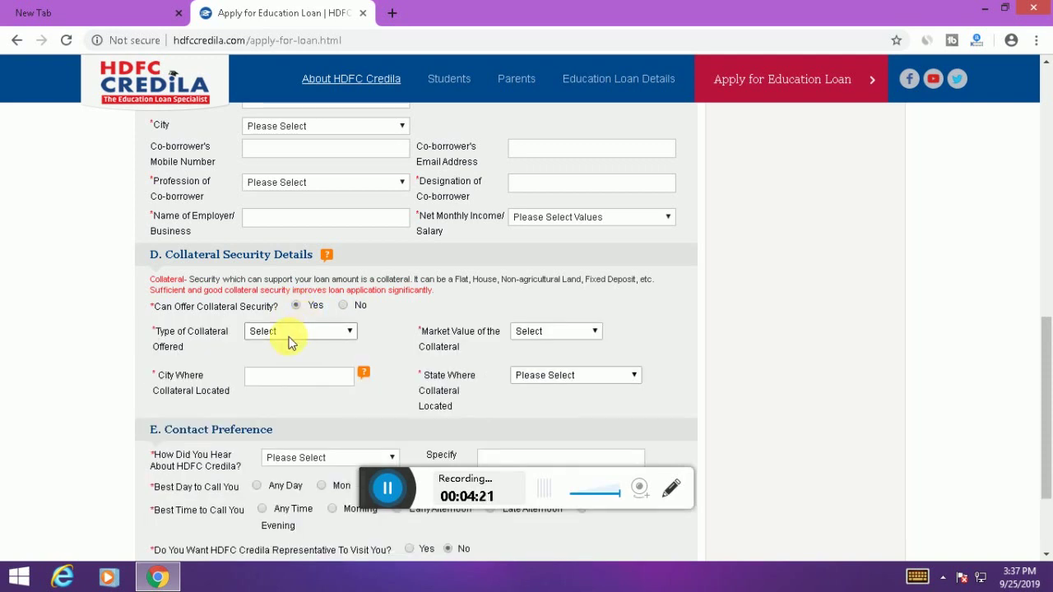
{"action": "left_click", "coordinate": [326, 336]}
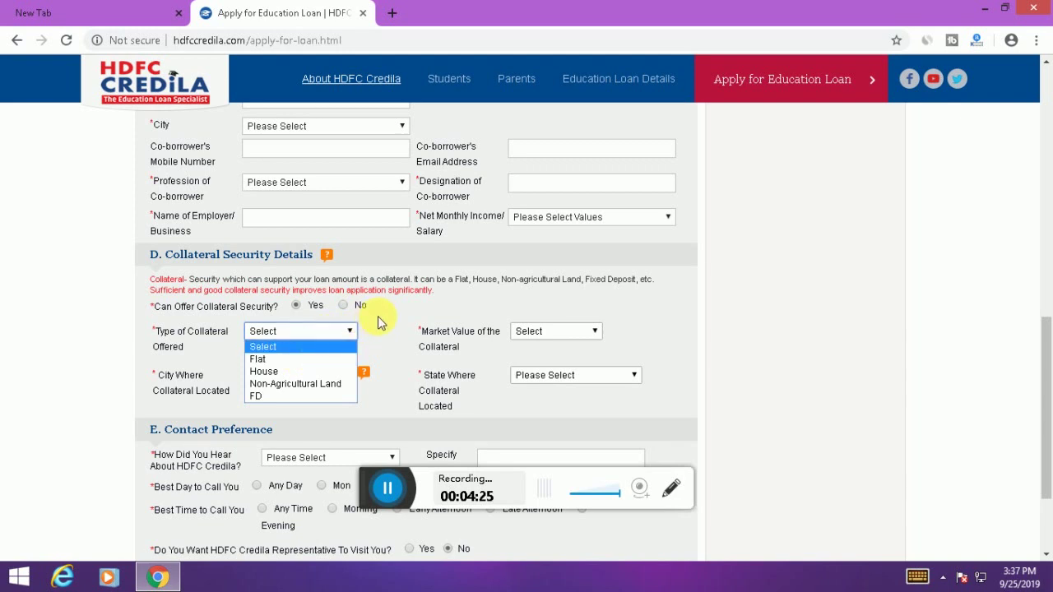
{"action": "left_click", "coordinate": [366, 335]}
{"action": "left_click", "coordinate": [330, 378]}
{"action": "left_click", "coordinate": [332, 392]}
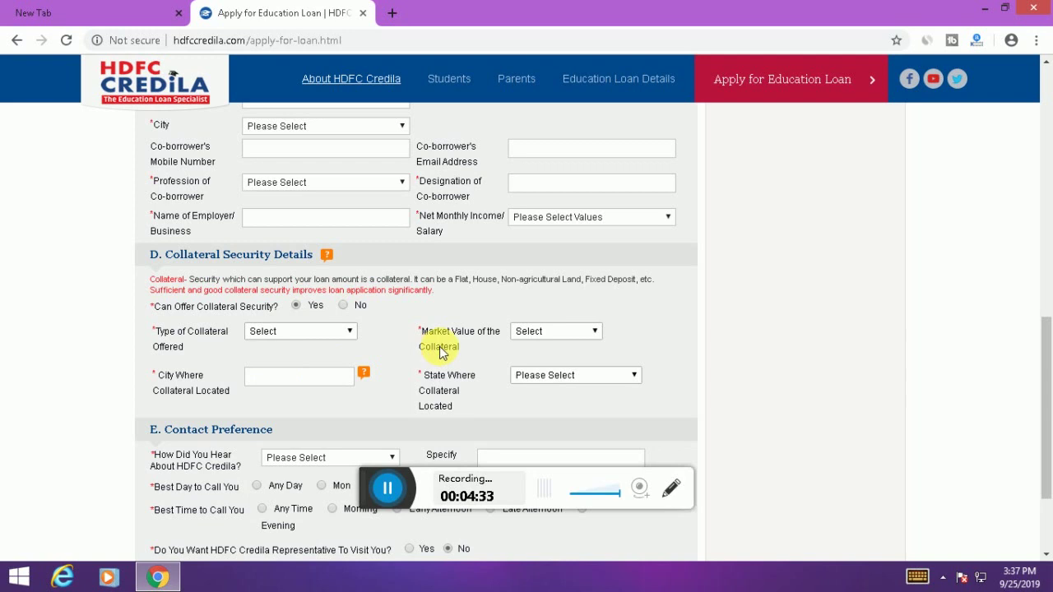
Check the options for the collateral's market value and the state where it is located, leaving both unselected.
{"action": "left_click", "coordinate": [601, 330]}
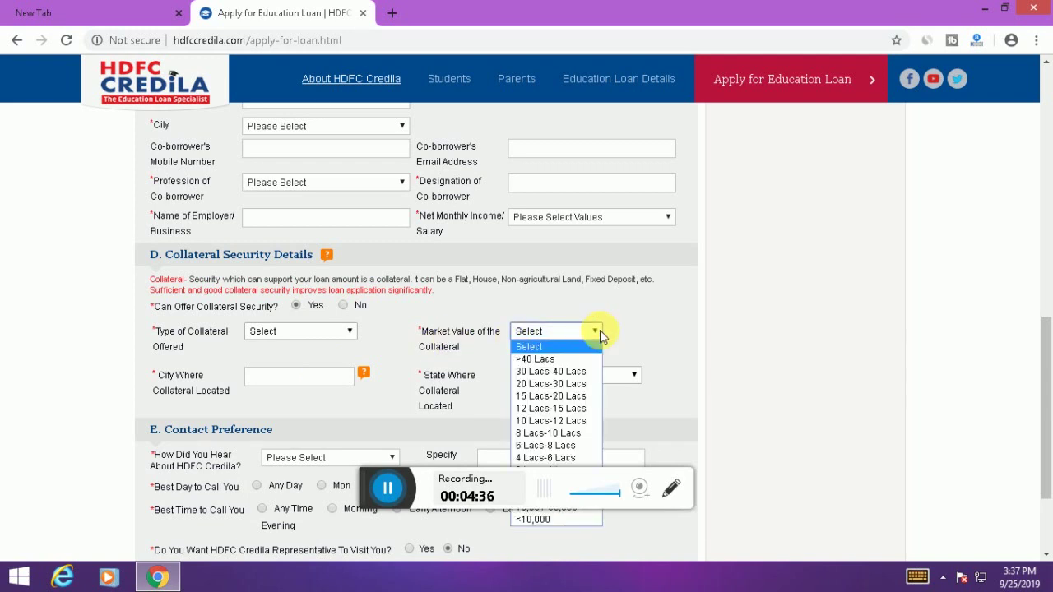
{"action": "left_click", "coordinate": [600, 330]}
{"action": "left_click", "coordinate": [587, 332]}
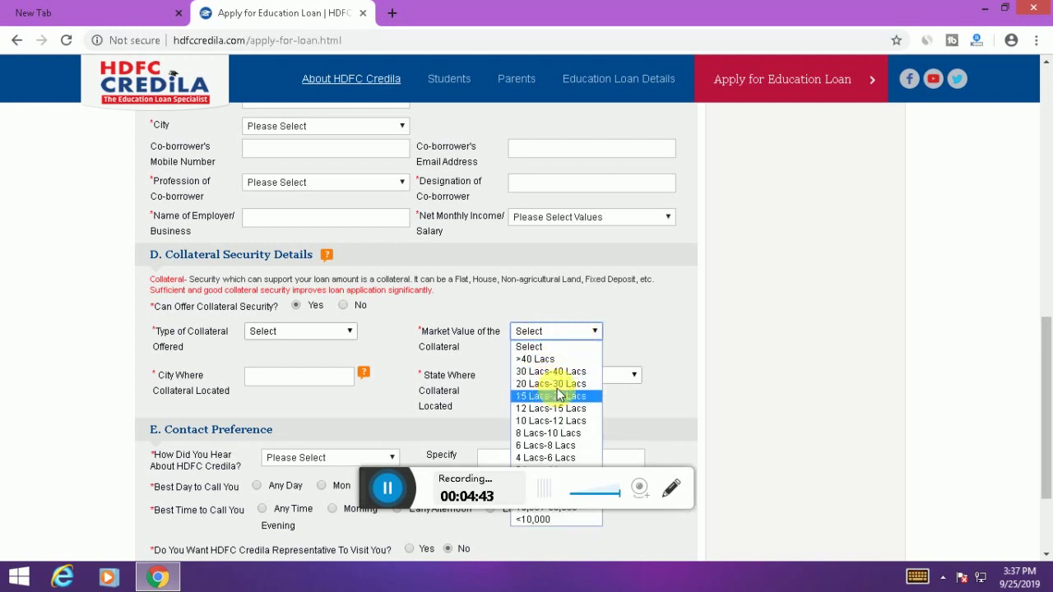
{"action": "left_click", "coordinate": [634, 348]}
{"action": "left_click", "coordinate": [631, 380]}
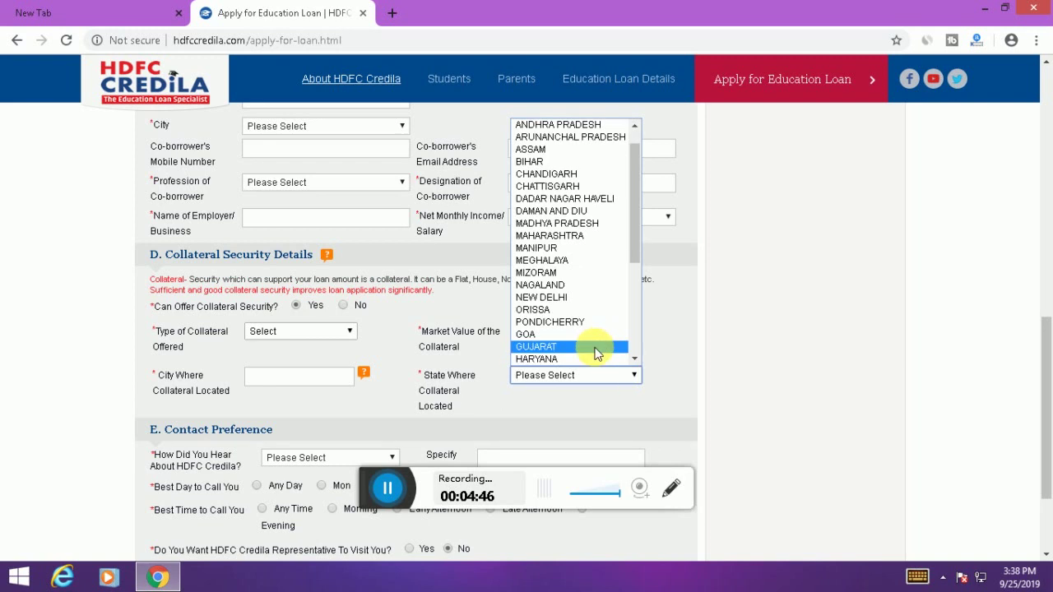
{"action": "scroll", "coordinate": [583, 341], "scroll_direction": "down", "scroll_amount": 5}
{"action": "scroll", "coordinate": [565, 284], "scroll_direction": "up", "scroll_amount": 5}
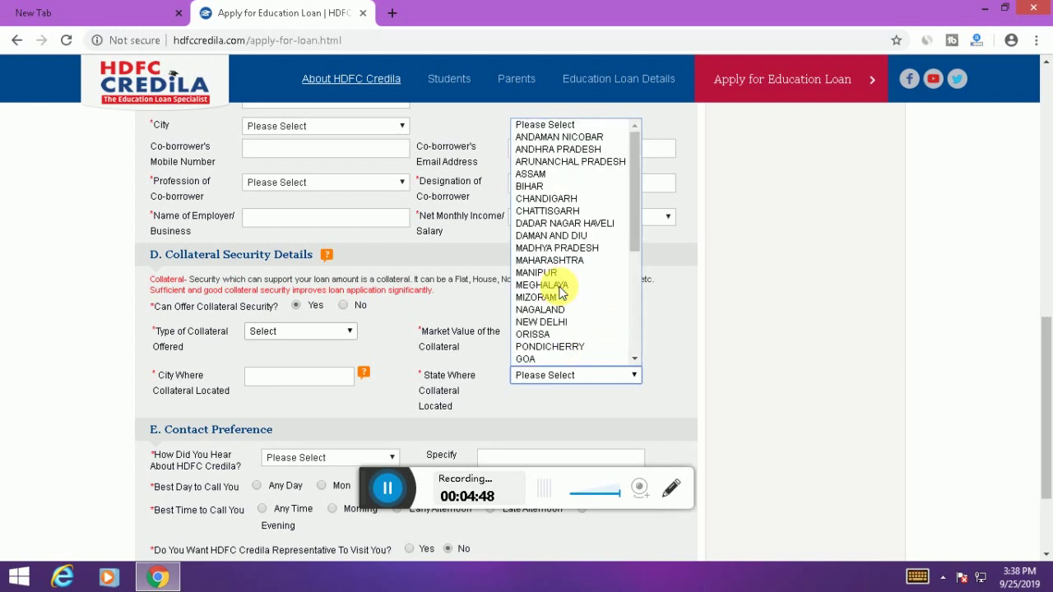
{"action": "left_click", "coordinate": [703, 321]}
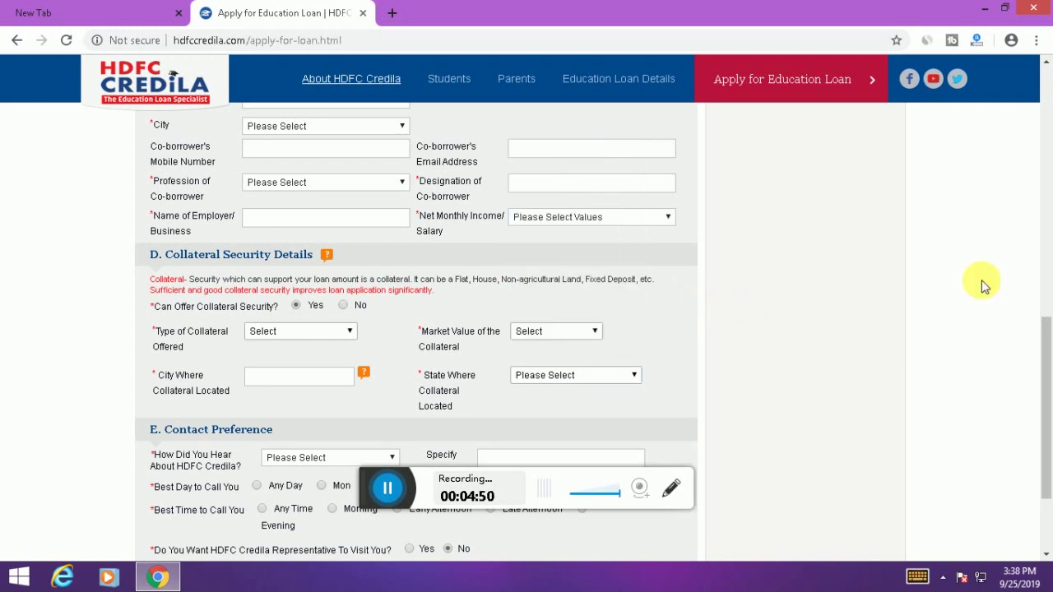
Check the How Did You Hear About HDFC Credila options and set the best day to call to Tue.
{"action": "left_click_drag", "start_coordinate": [1045, 336], "coordinate": [1049, 399]}
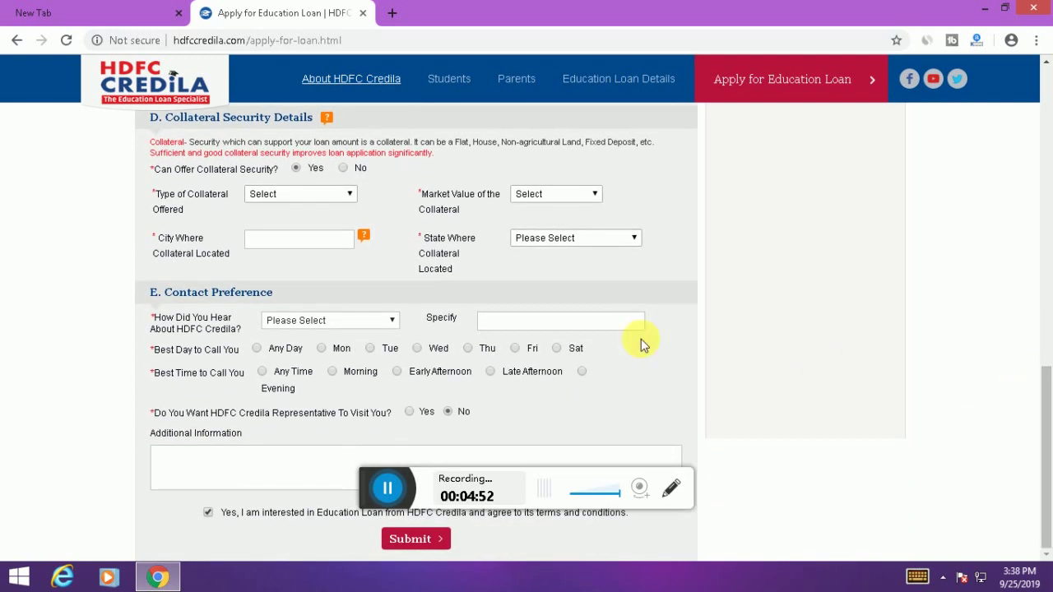
{"action": "left_click", "coordinate": [296, 326]}
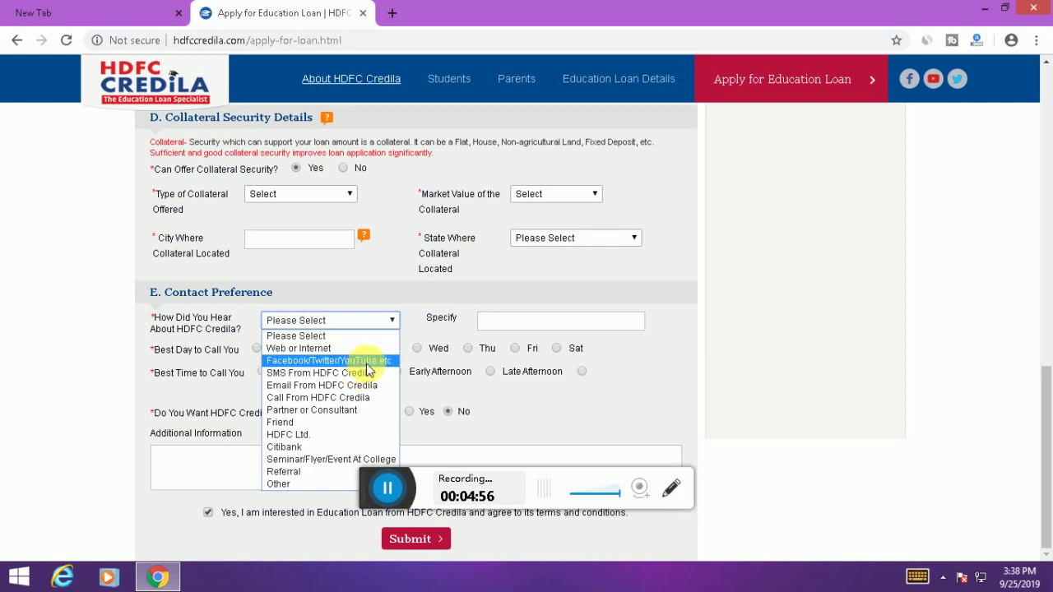
{"action": "left_click", "coordinate": [772, 361]}
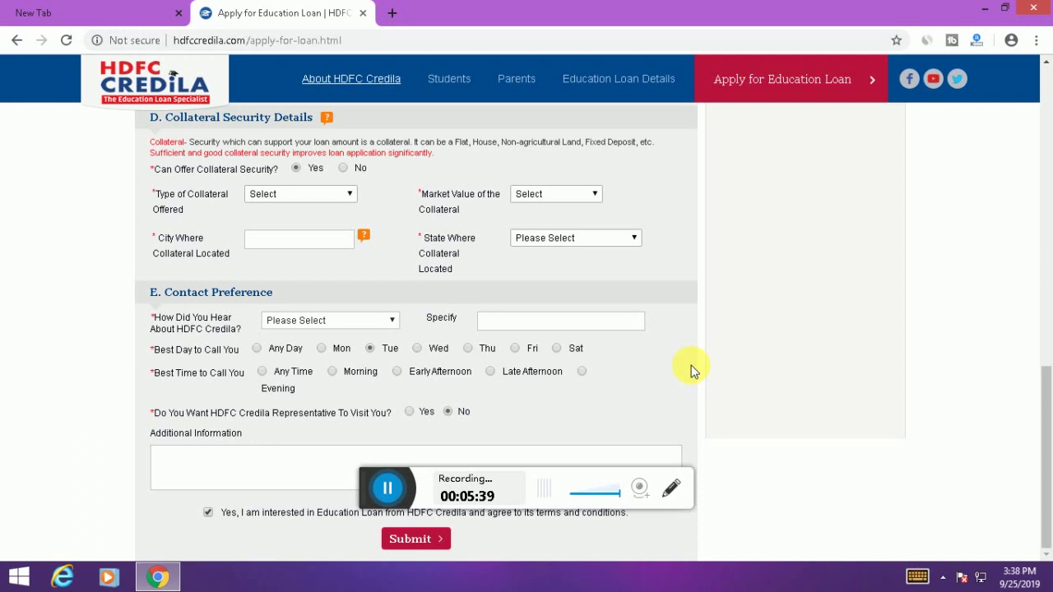
Review the whole application form, from Student Details through Course, Co-borrower and Collateral Security Details to Contact Preference.
{"action": "scroll", "coordinate": [691, 371], "scroll_direction": "up", "scroll_amount": 10}
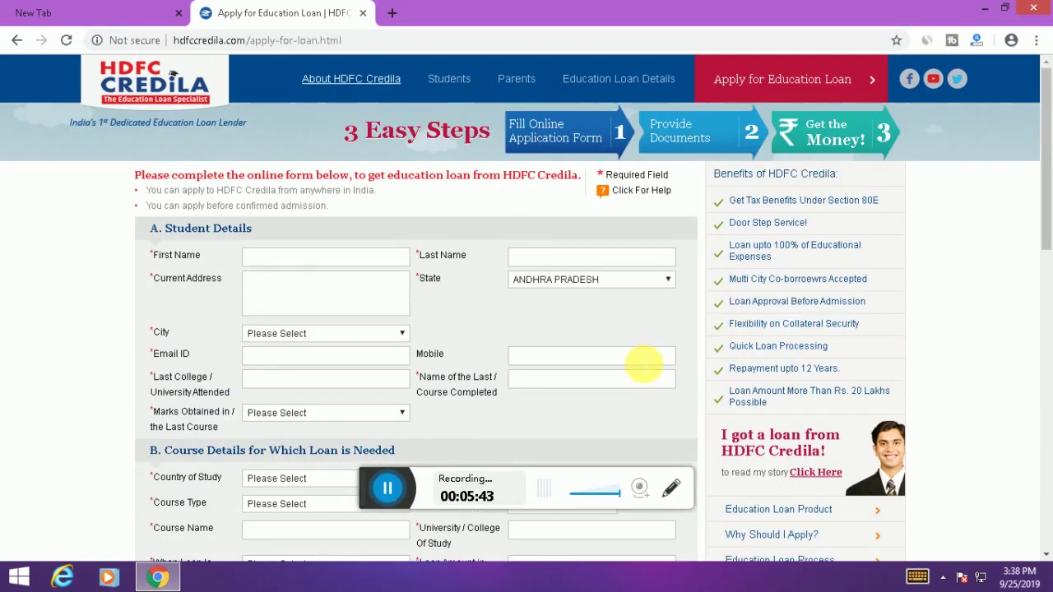
{"action": "scroll", "coordinate": [637, 362], "scroll_direction": "down", "scroll_amount": 5}
{"action": "scroll", "coordinate": [638, 362], "scroll_direction": "down", "scroll_amount": 5}
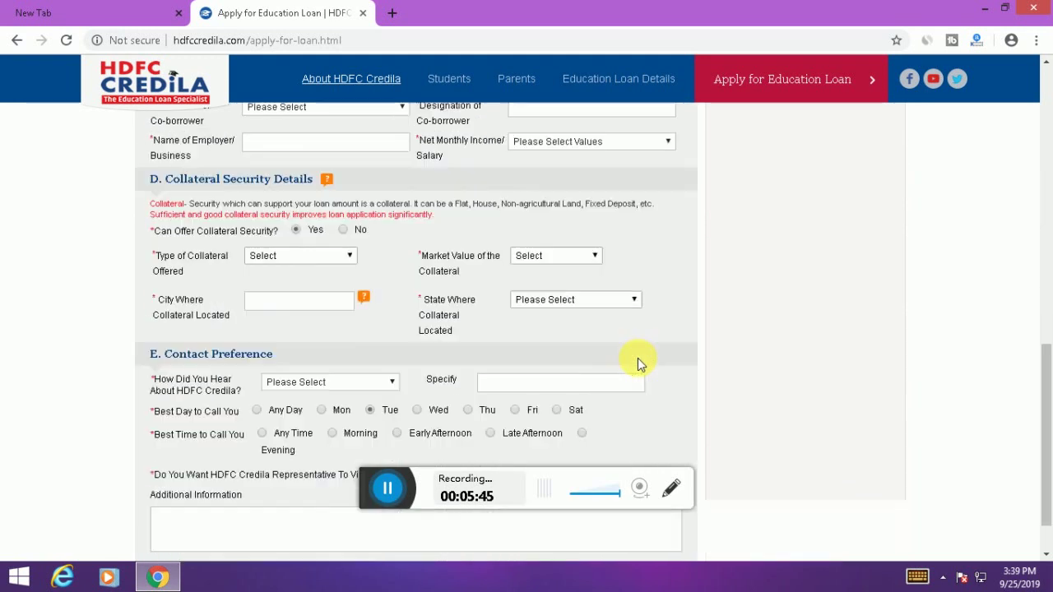
{"action": "scroll", "coordinate": [637, 357], "scroll_direction": "up", "scroll_amount": 10}
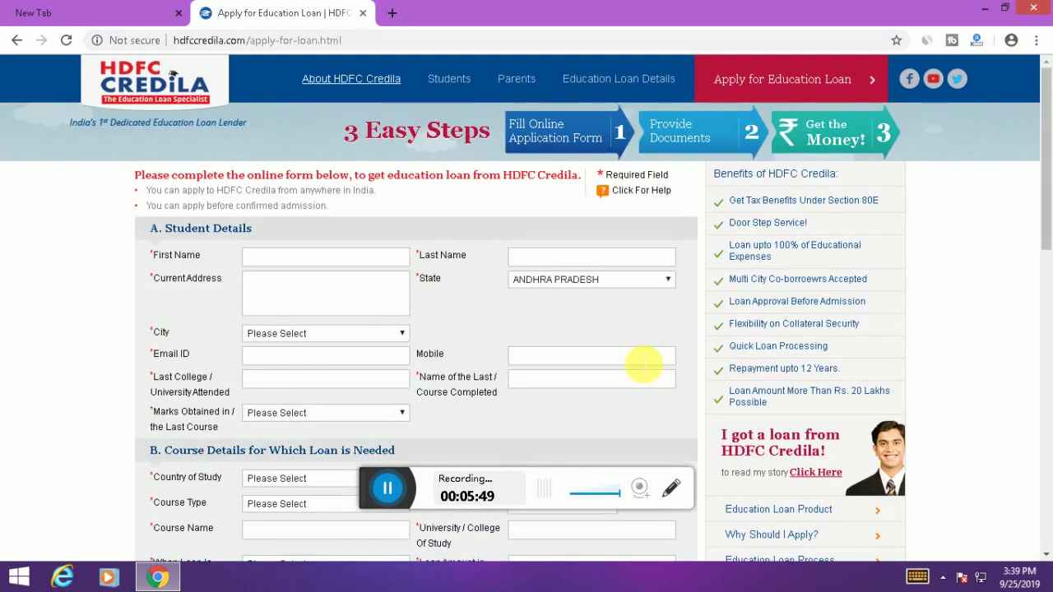
{"action": "scroll", "coordinate": [639, 361], "scroll_direction": "down", "scroll_amount": 10}
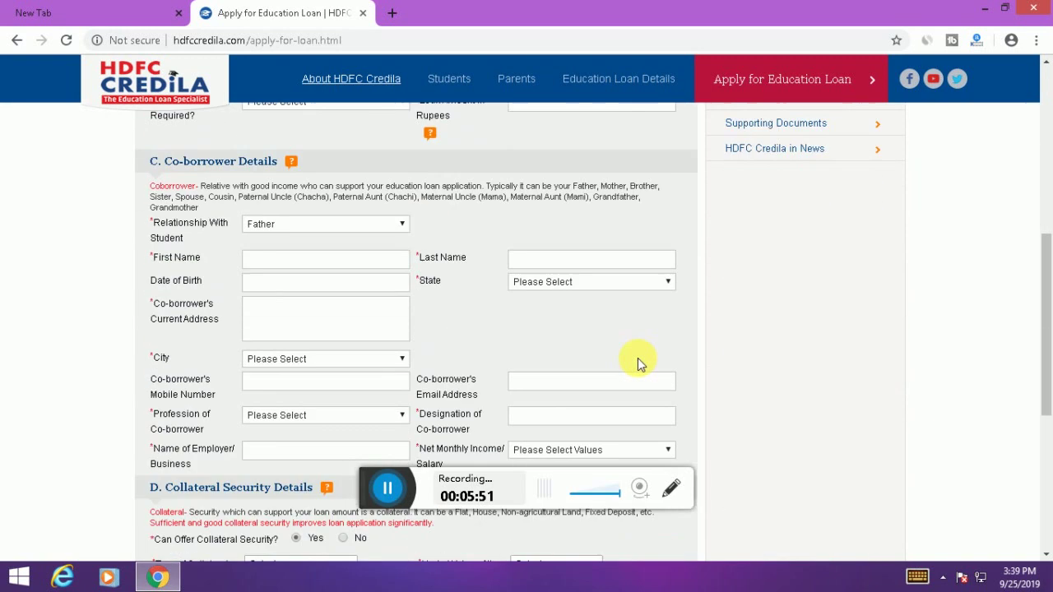
{"action": "scroll", "coordinate": [639, 364], "scroll_direction": "down", "scroll_amount": 2}
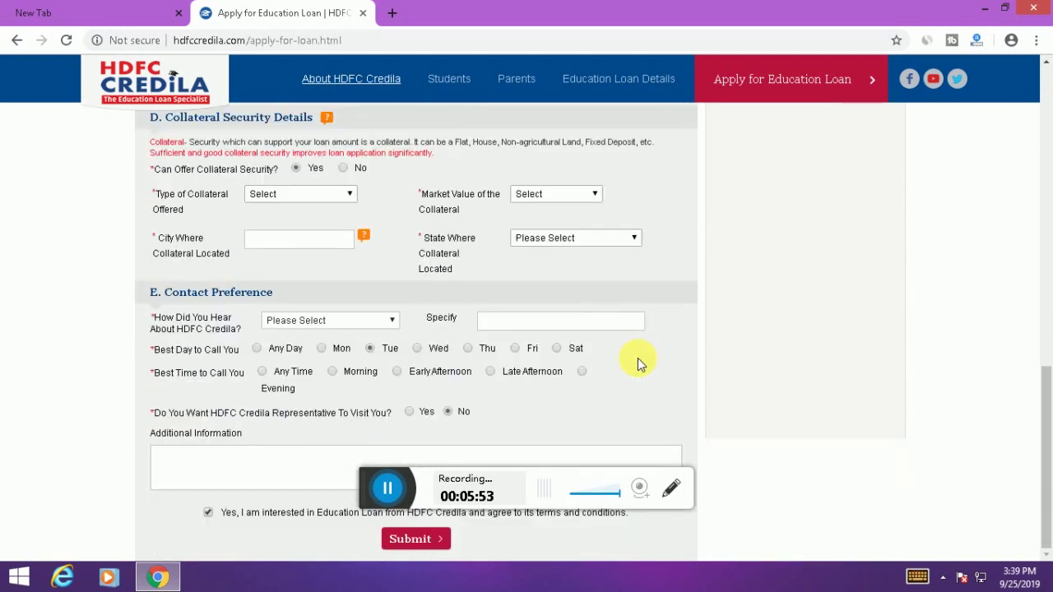
{"action": "scroll", "coordinate": [637, 357], "scroll_direction": "up", "scroll_amount": 15}
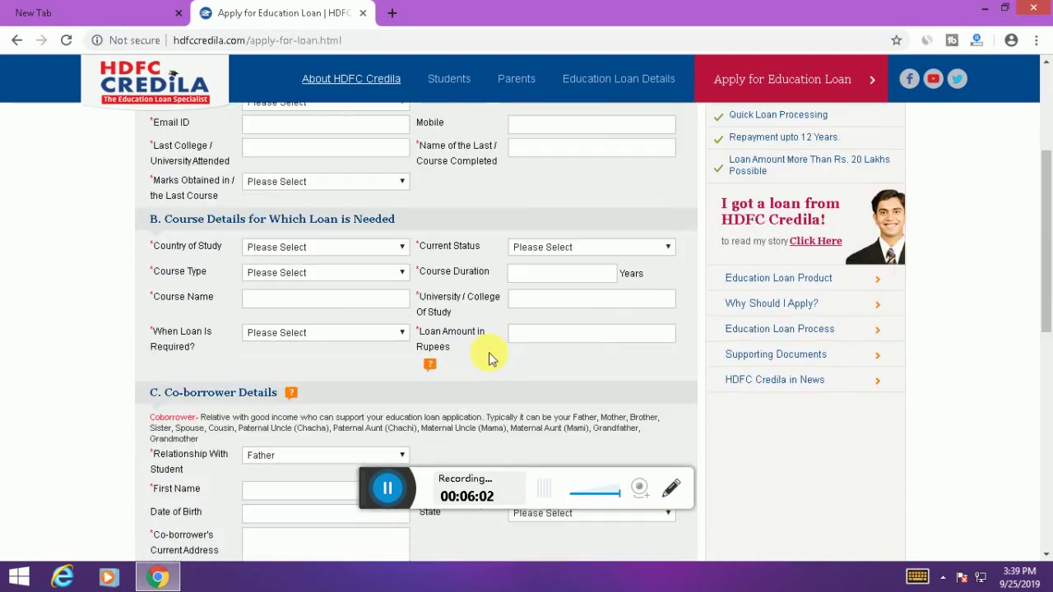
{"action": "scroll", "coordinate": [488, 352], "scroll_direction": "down", "scroll_amount": 4}
{"action": "scroll", "coordinate": [488, 352], "scroll_direction": "up", "scroll_amount": 6}
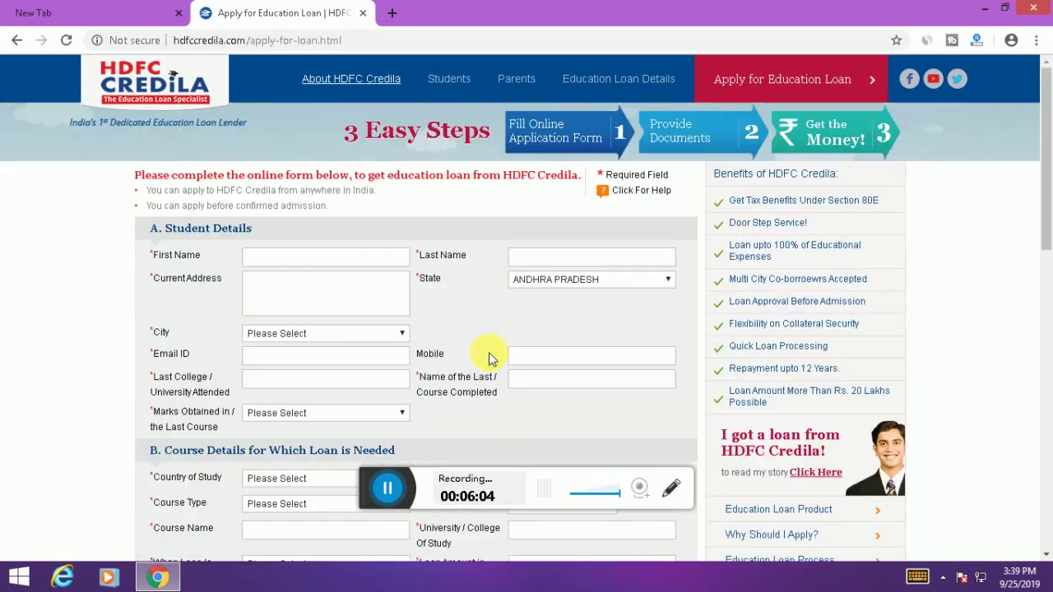
{"action": "scroll", "coordinate": [488, 352], "scroll_direction": "down", "scroll_amount": 1}
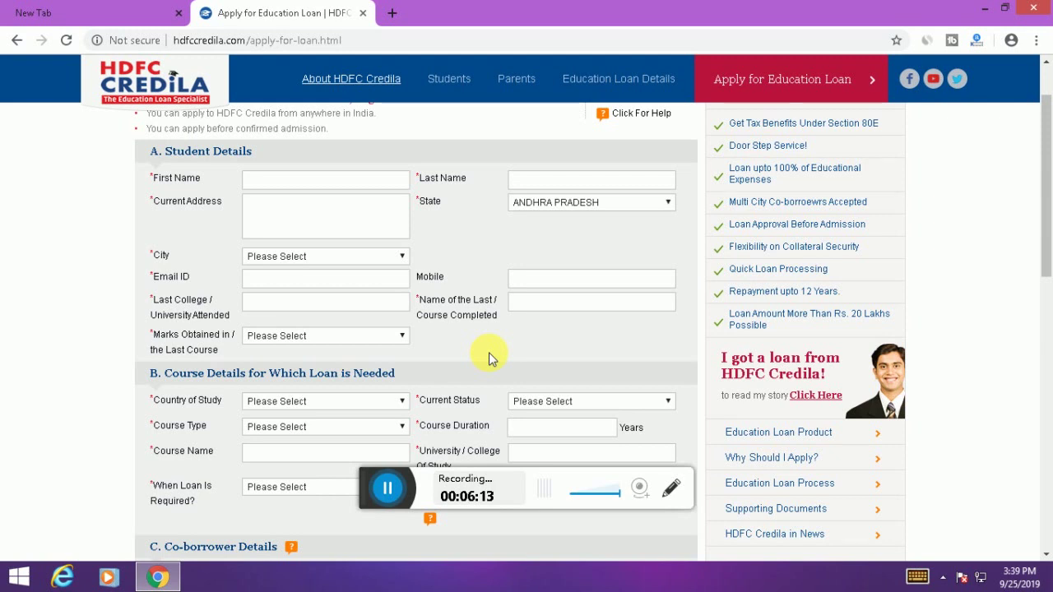
{"action": "scroll", "coordinate": [489, 359], "scroll_direction": "down", "scroll_amount": 5}
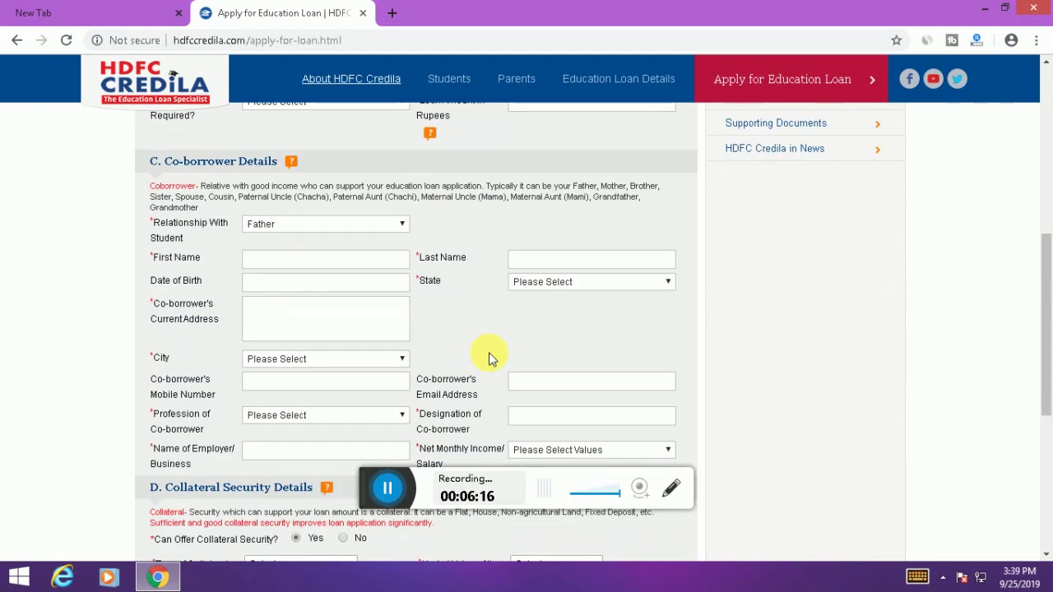